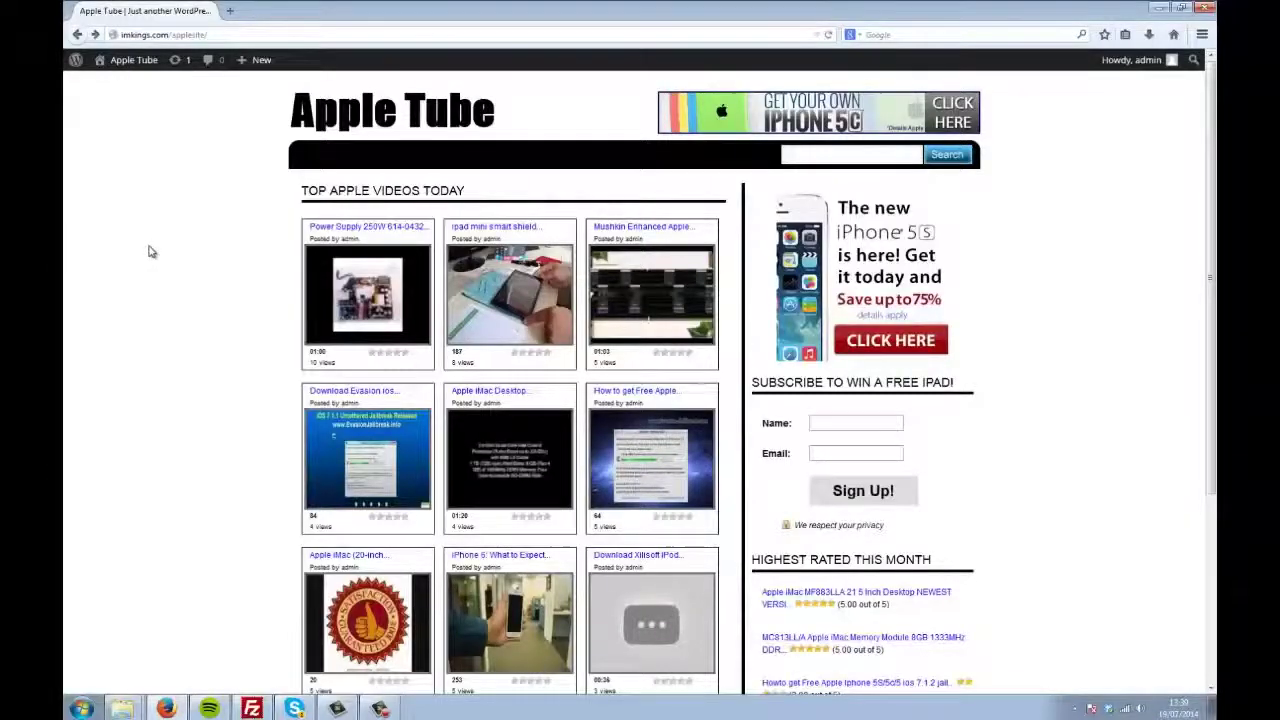
# Look over the Apple Tube home page's video grid and open the Apple iMac Desktop video page
pyautogui.scroll(-3, 150, 251)
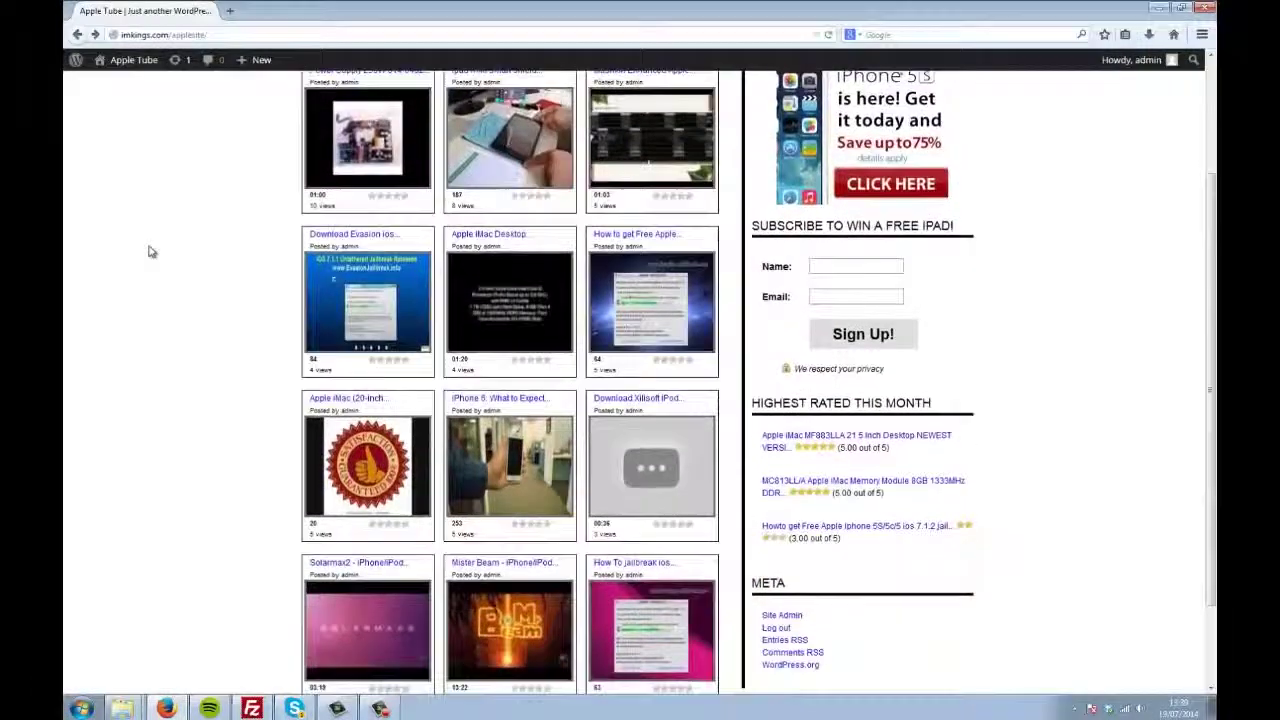
pyautogui.click(510, 390)
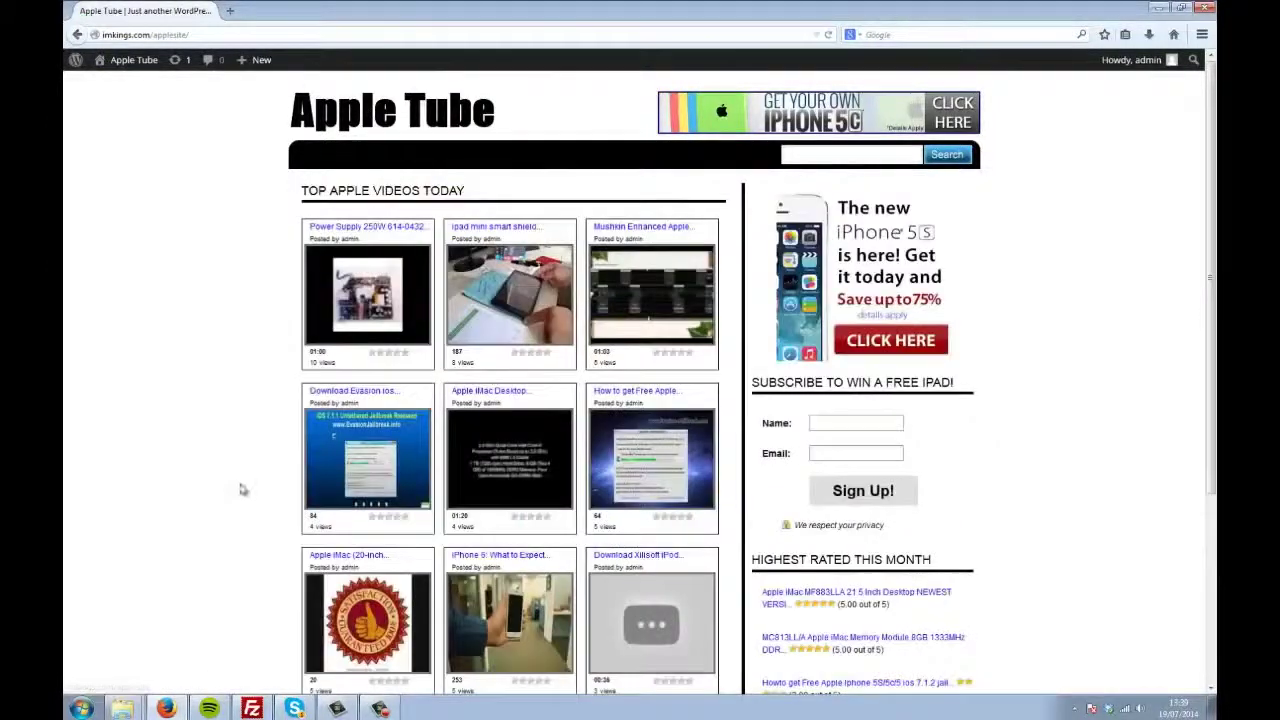
pyautogui.click(512, 460)
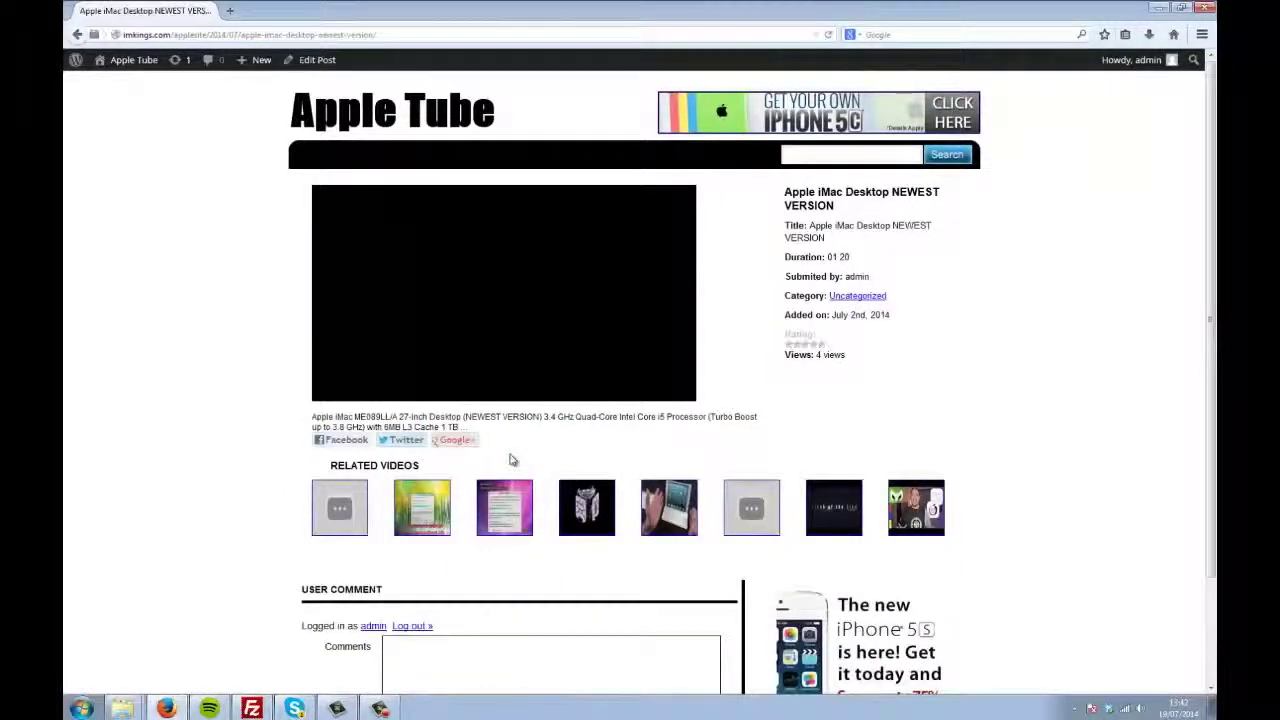
pyautogui.scroll(-2, 508, 457)
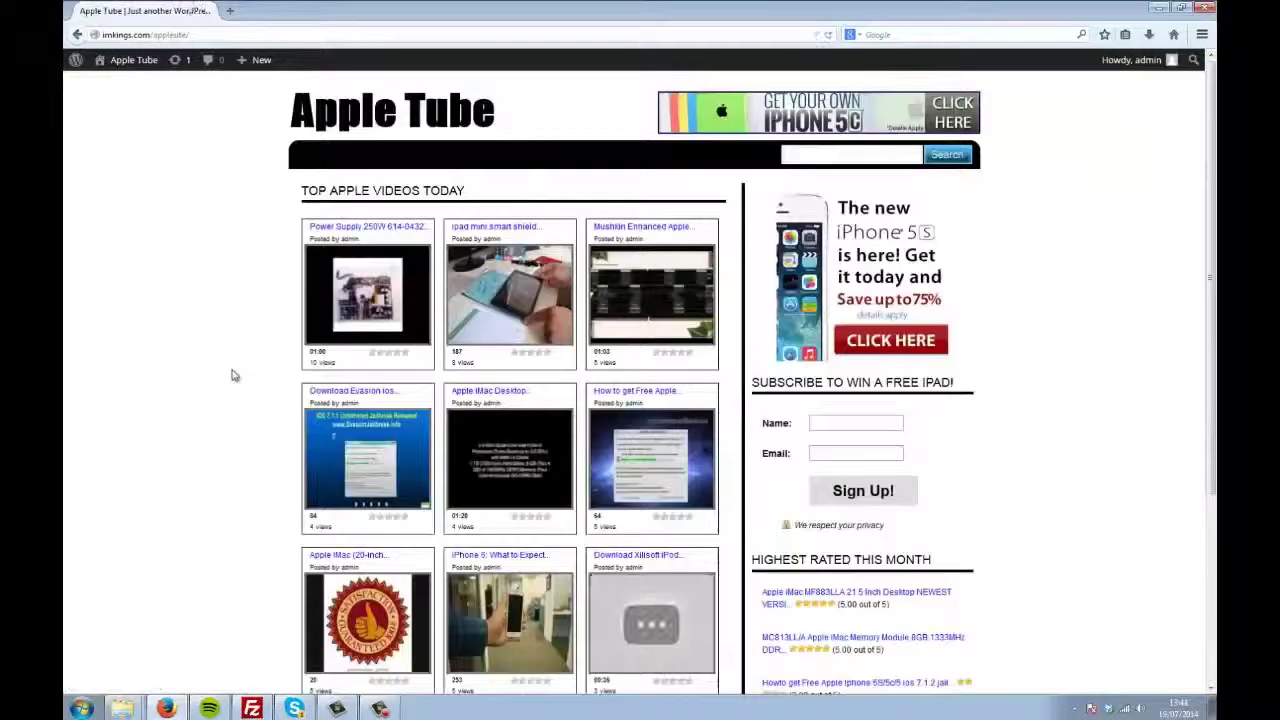
# Open the "iPhone 6: What to Expect" video from the Apple Tube home page and examine its title, description and comment area
pyautogui.scroll(-2, 505, 455)
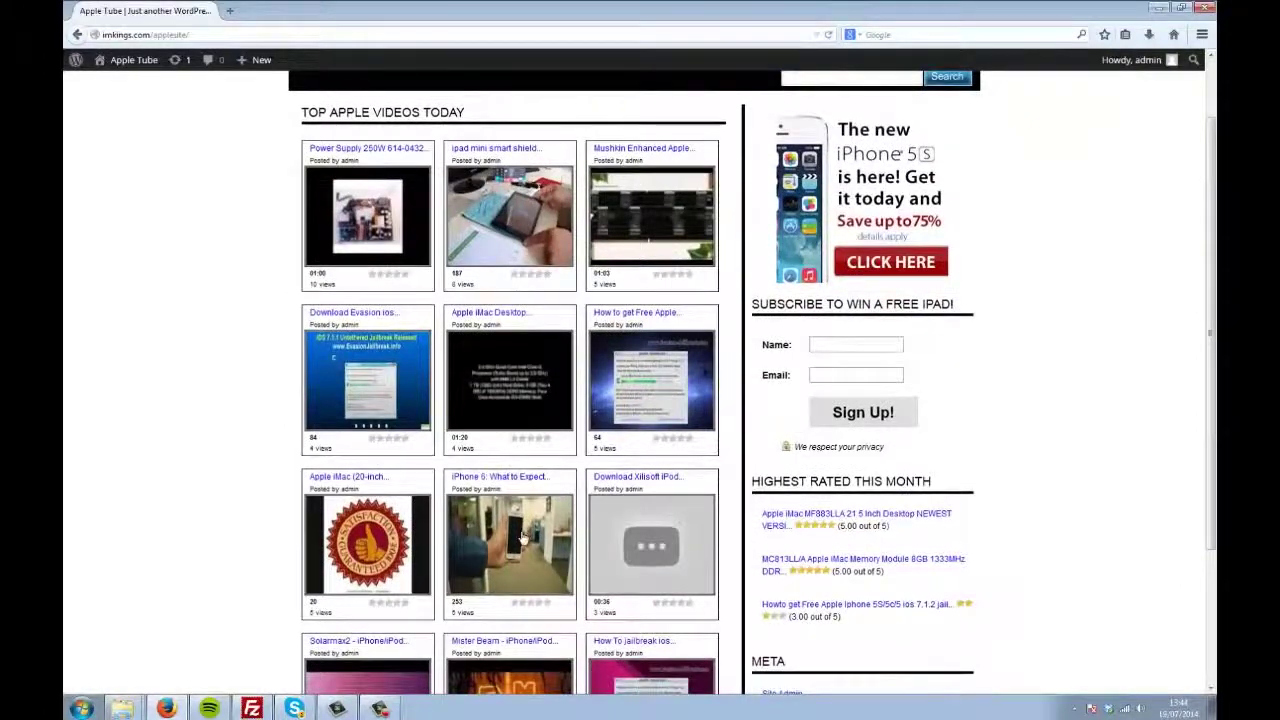
pyautogui.click(522, 540)
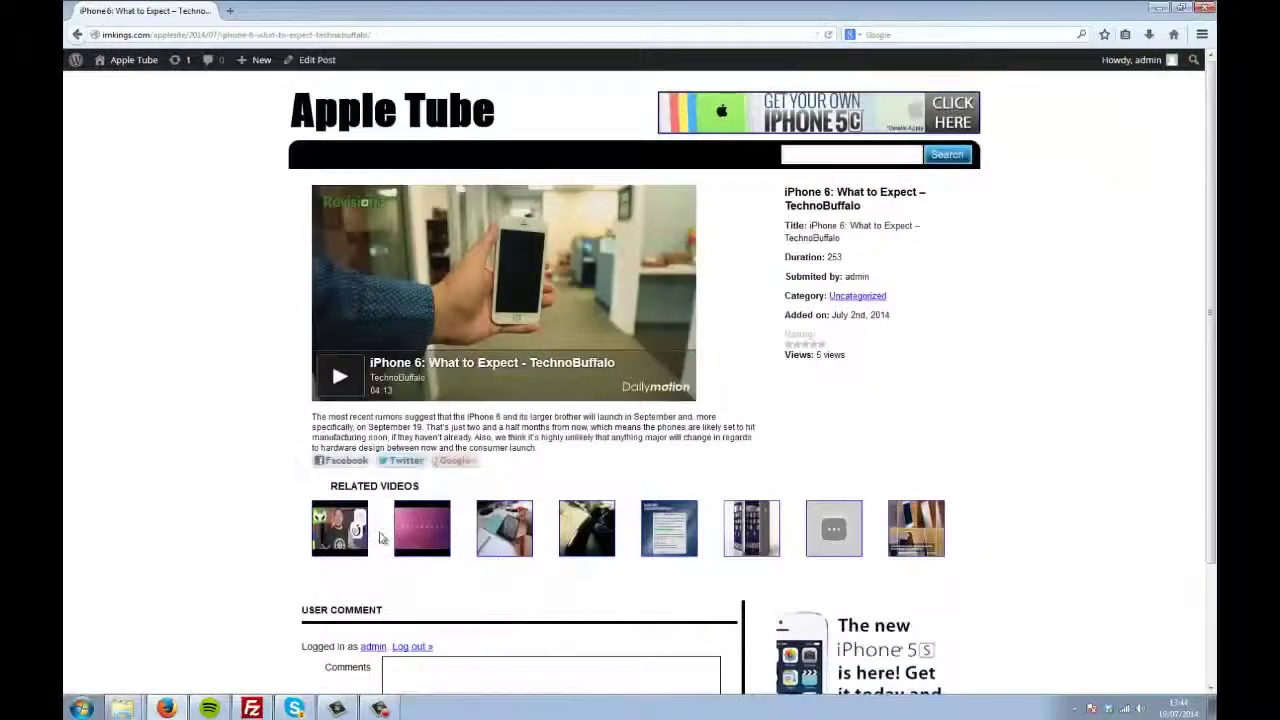
pyautogui.scroll(-3, 193, 549)
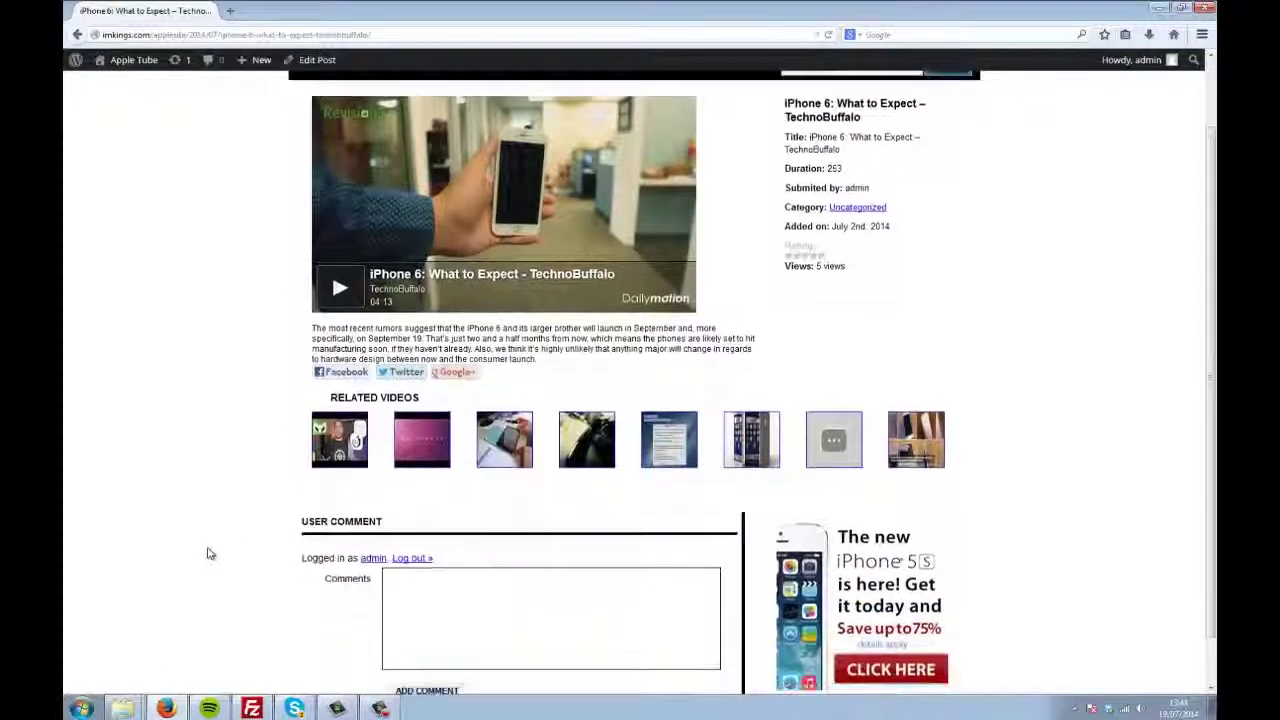
pyautogui.scroll(3, 385, 710)
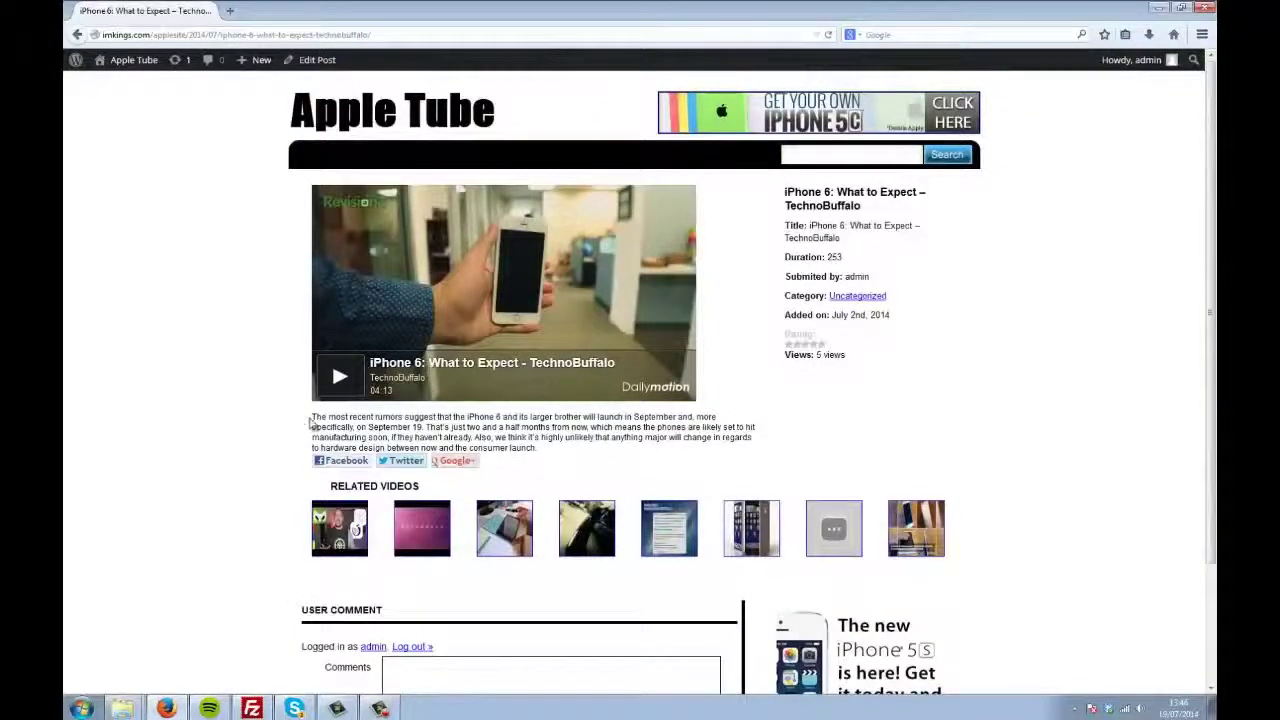
pyautogui.moveTo(795, 195); pyautogui.dragTo(877, 218)
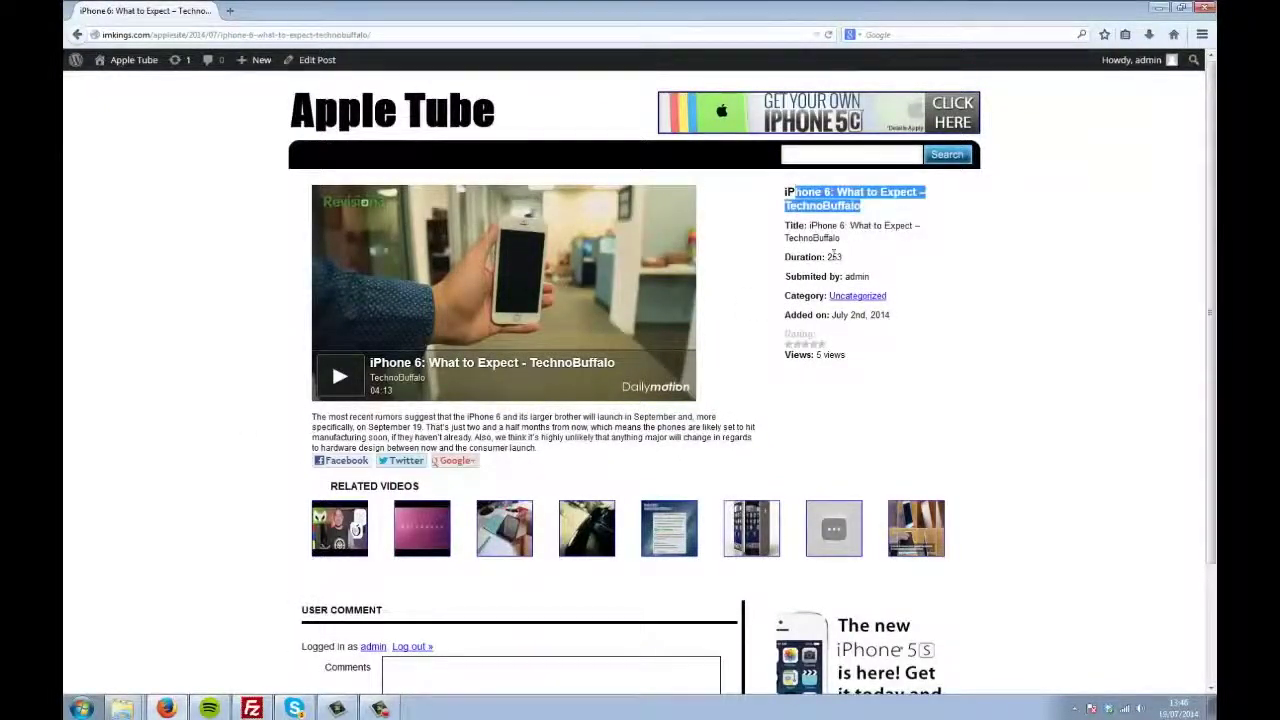
pyautogui.moveTo(306, 415); pyautogui.dragTo(562, 452)
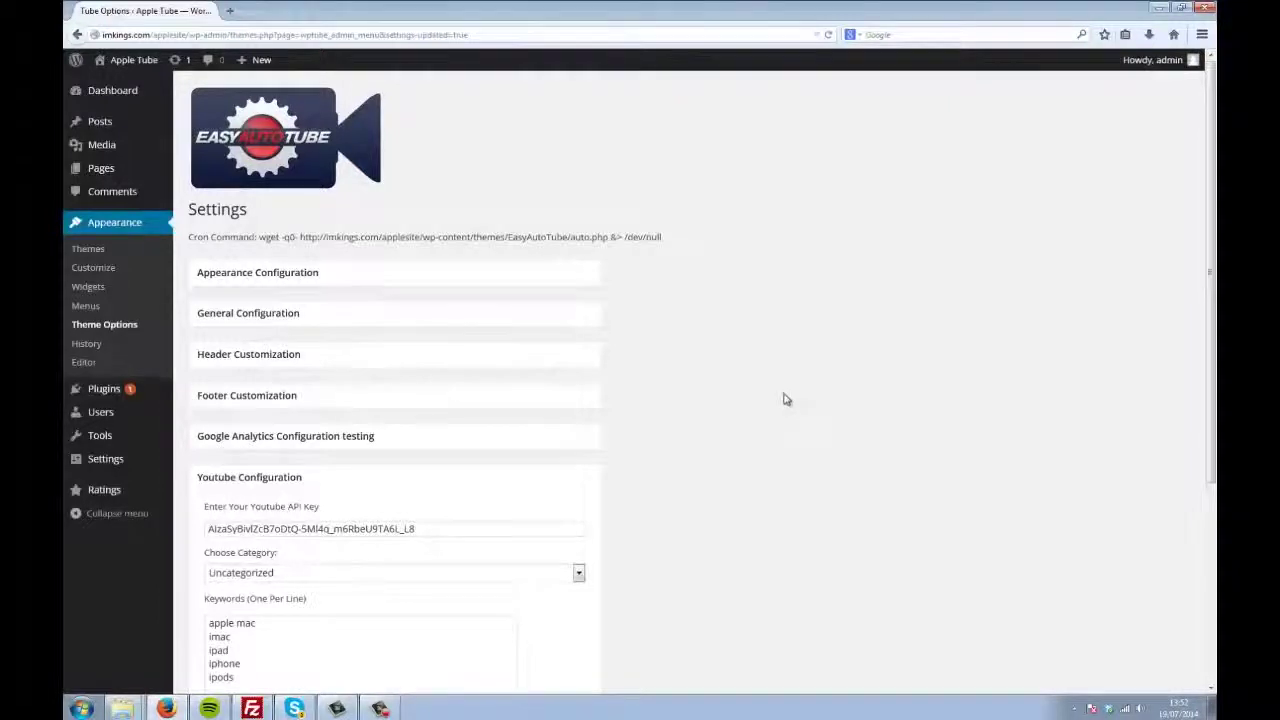
# Examine the keyword list in the Youtube Configuration of the Apple Tube theme options
pyautogui.scroll(-5, 784, 399)
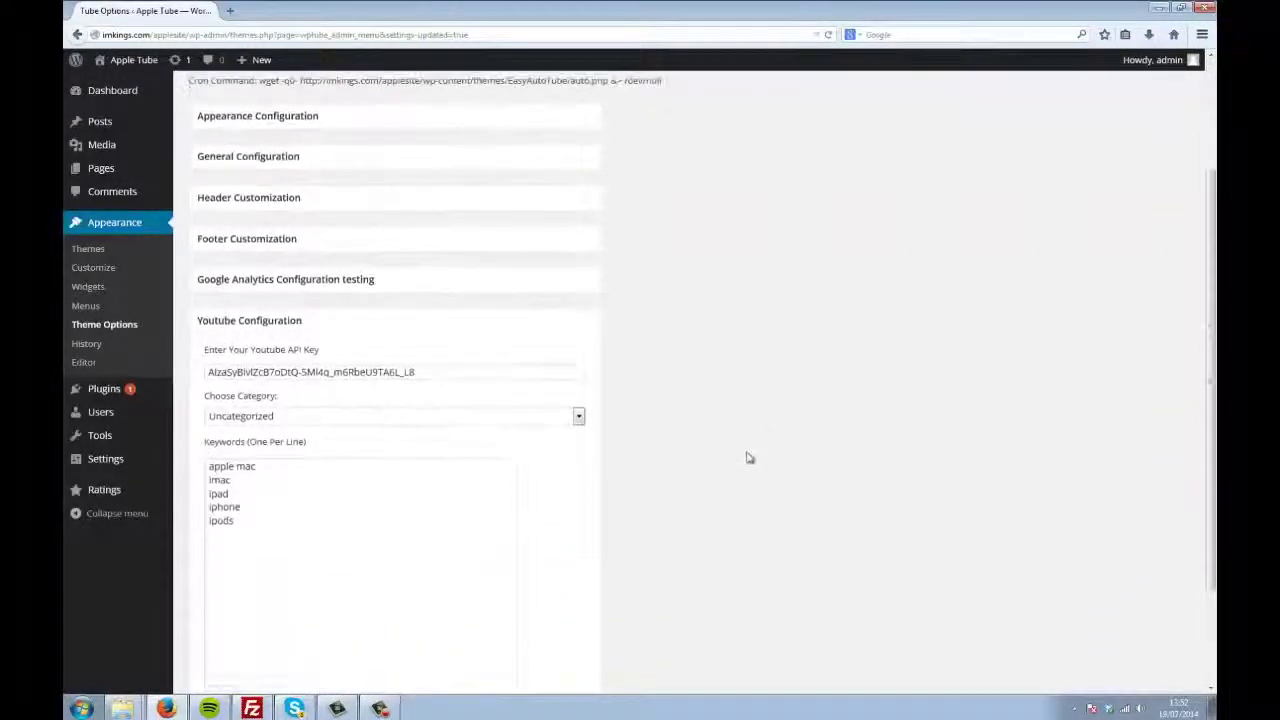
pyautogui.click(299, 479)
pyautogui.hotkey('ctrl', 'a')
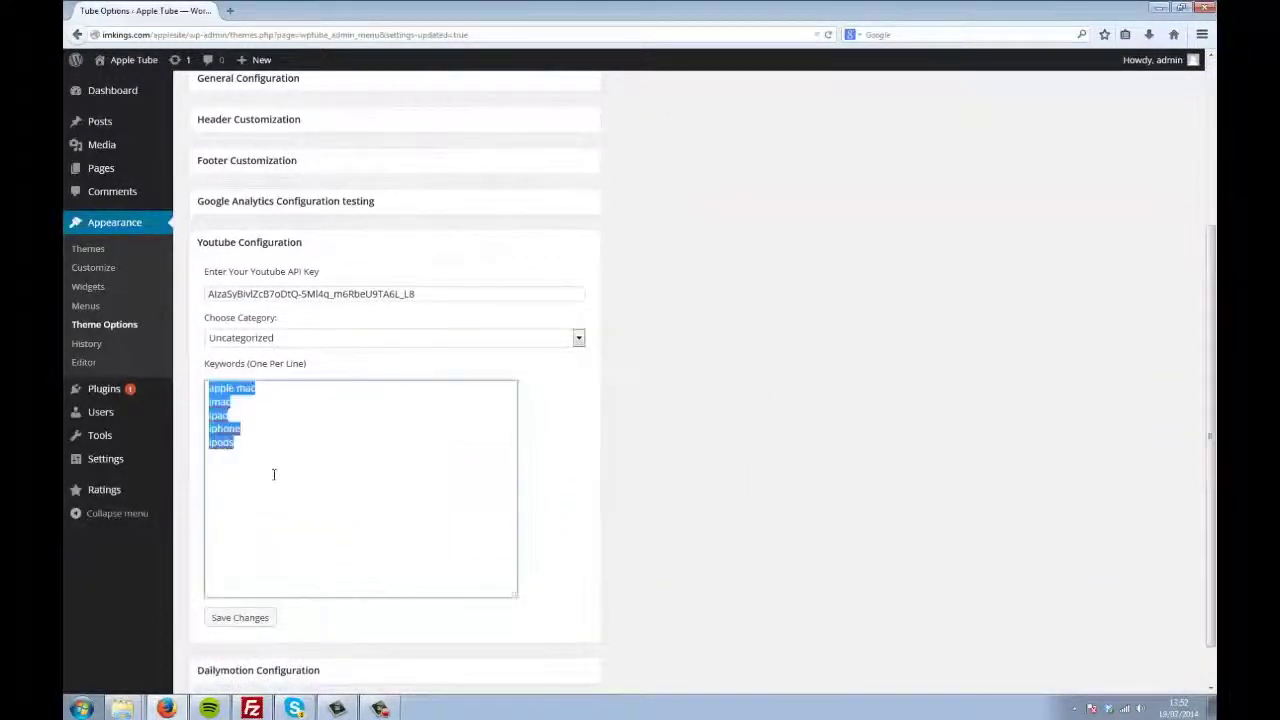
pyautogui.click(274, 466)
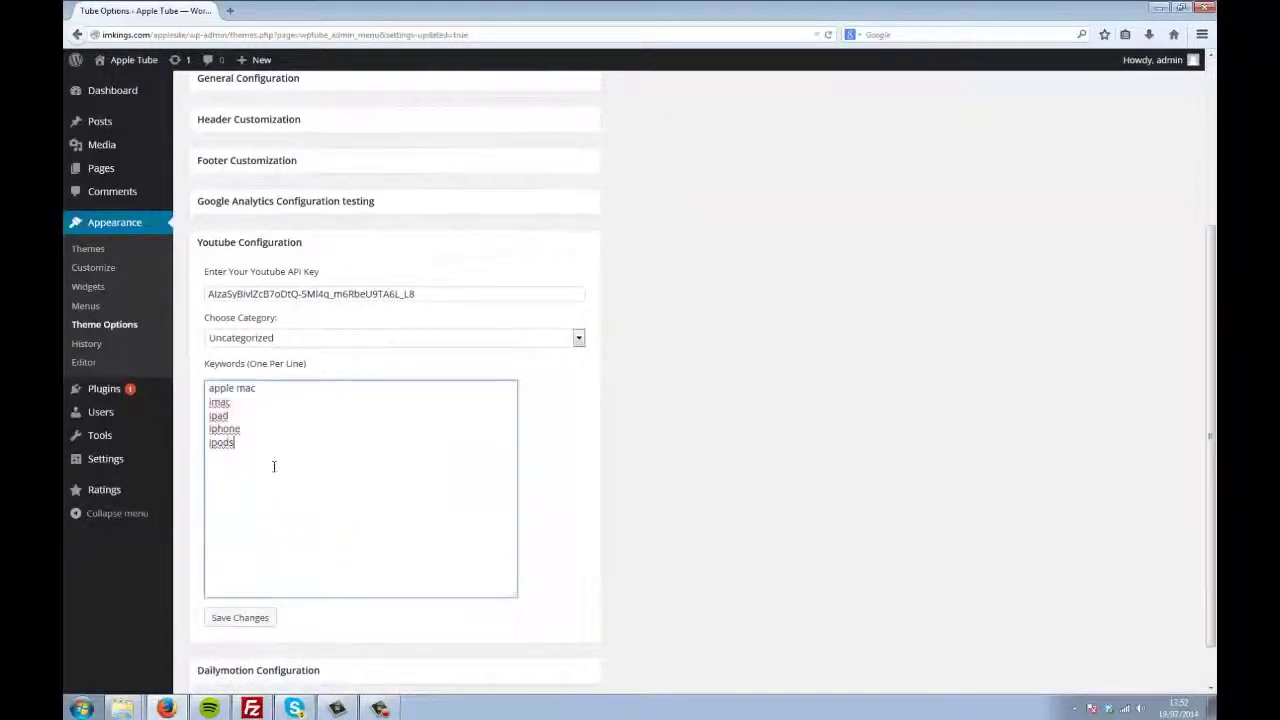
pyautogui.click(358, 454)
pyautogui.scroll(-1, 357, 451)
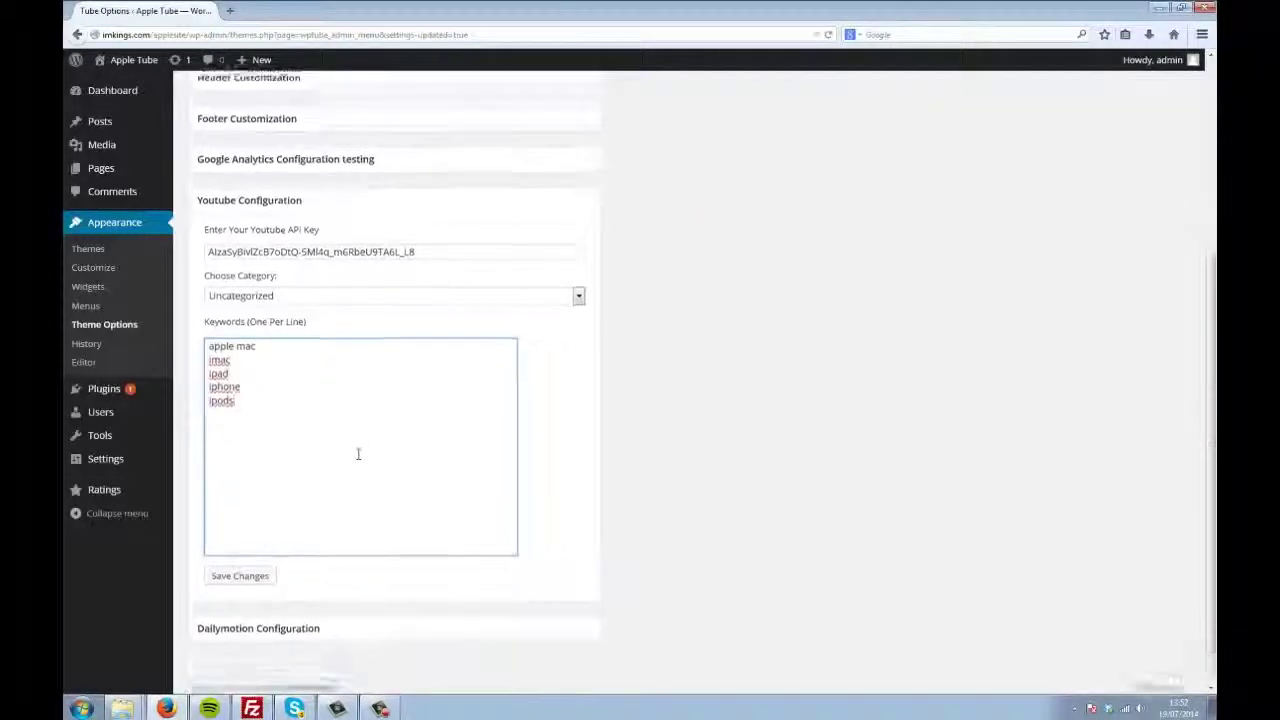
# Expand the Dailymotion Configuration of the Apple Tube theme options and examine its keyword list
pyautogui.click(333, 618)
pyautogui.click(283, 456)
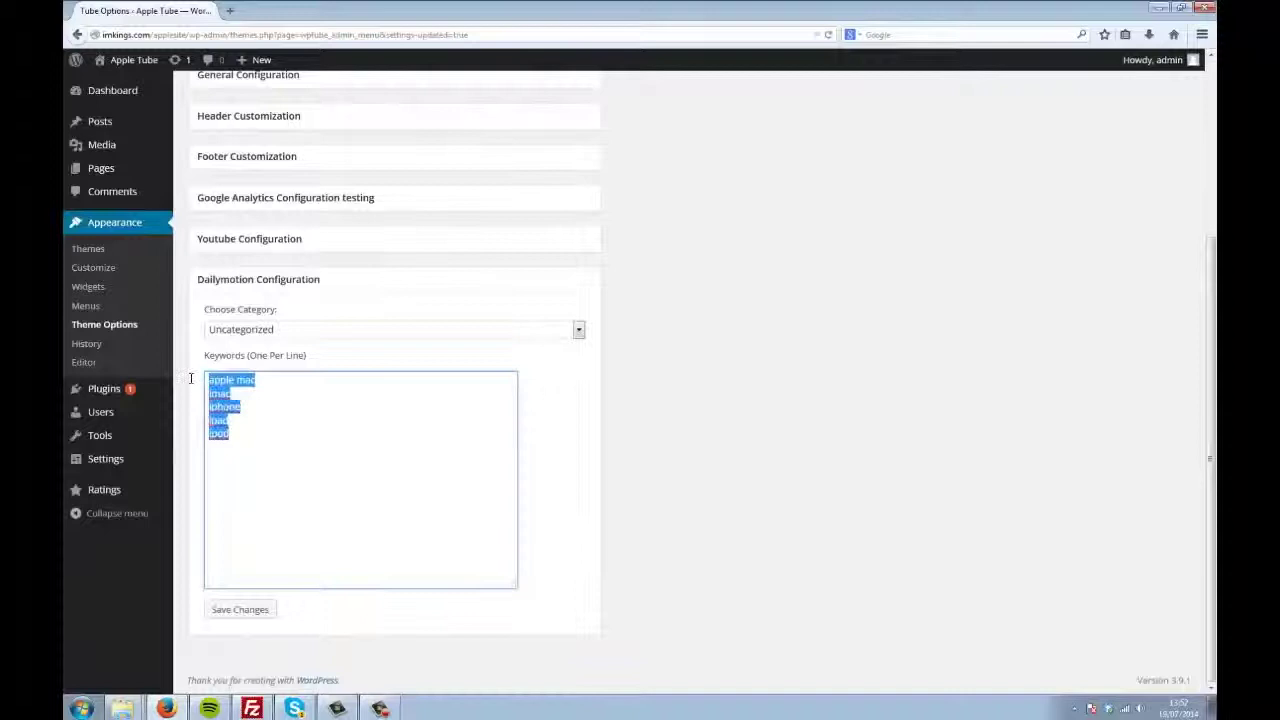
pyautogui.click(354, 456)
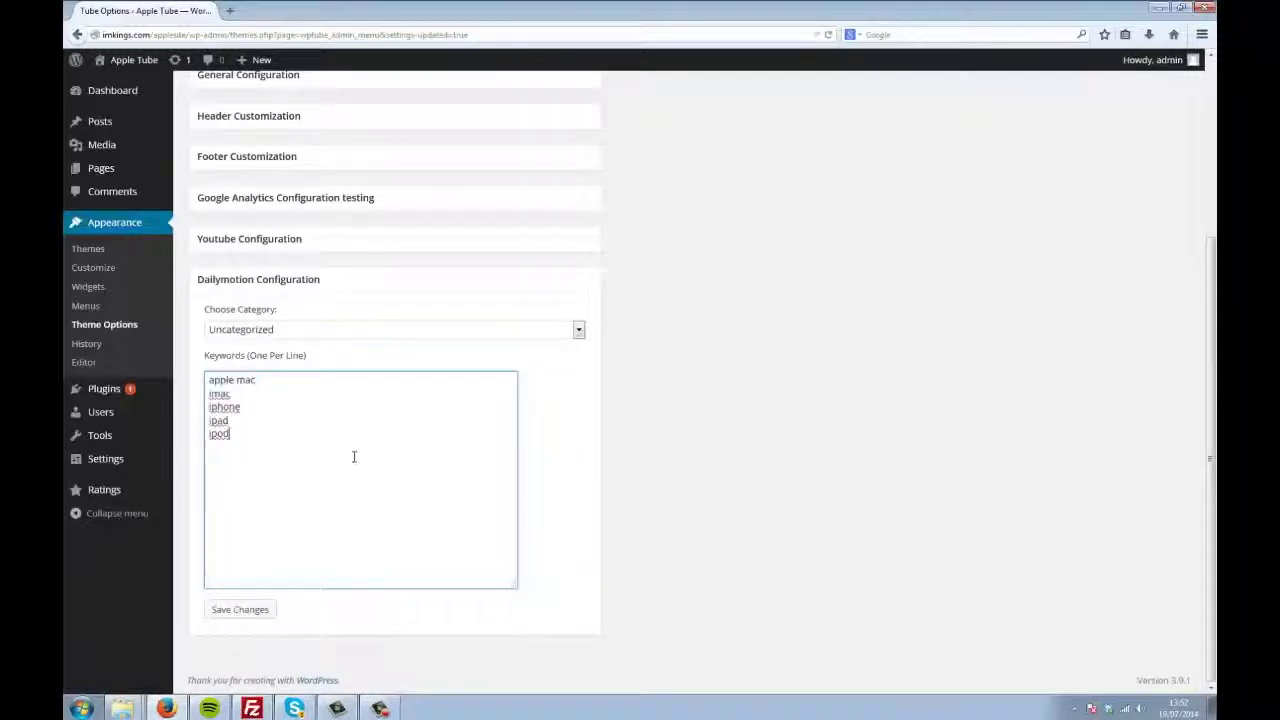
# Return to the Youtube Configuration and highlight the keyword "apple mac" in its list
pyautogui.click(364, 246)
pyautogui.click(270, 386)
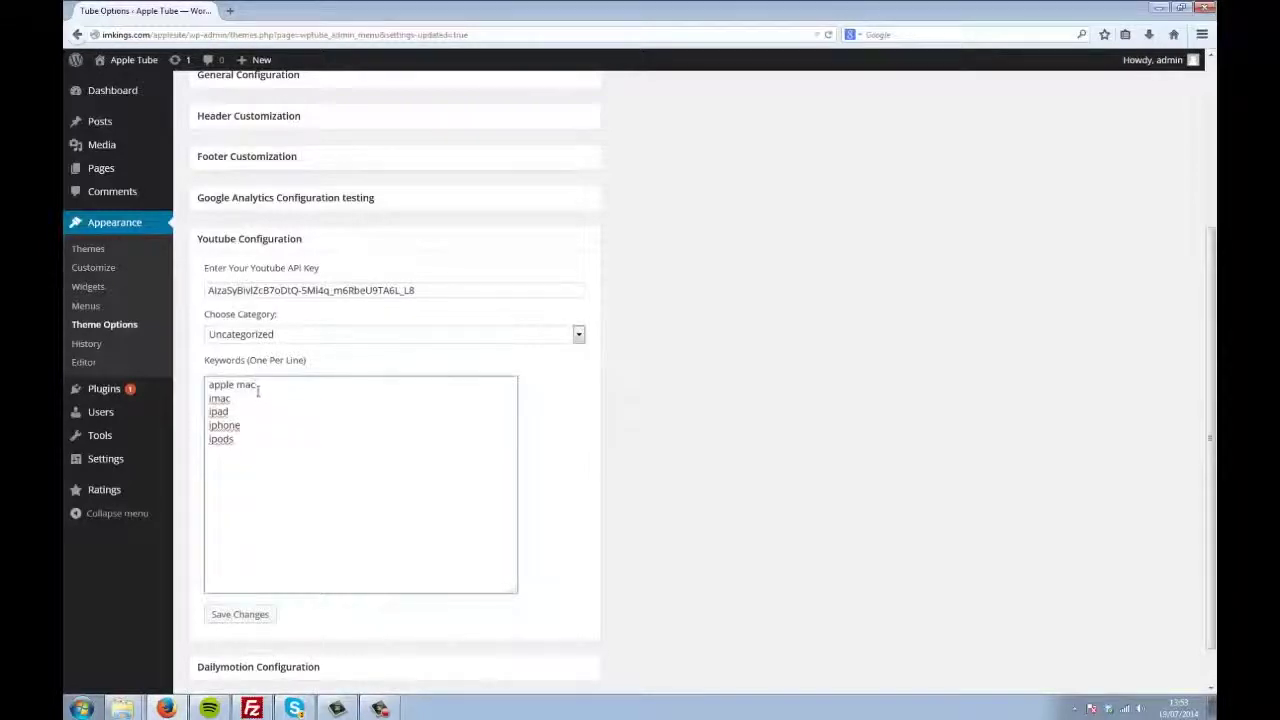
pyautogui.moveTo(258, 386); pyautogui.dragTo(203, 382)
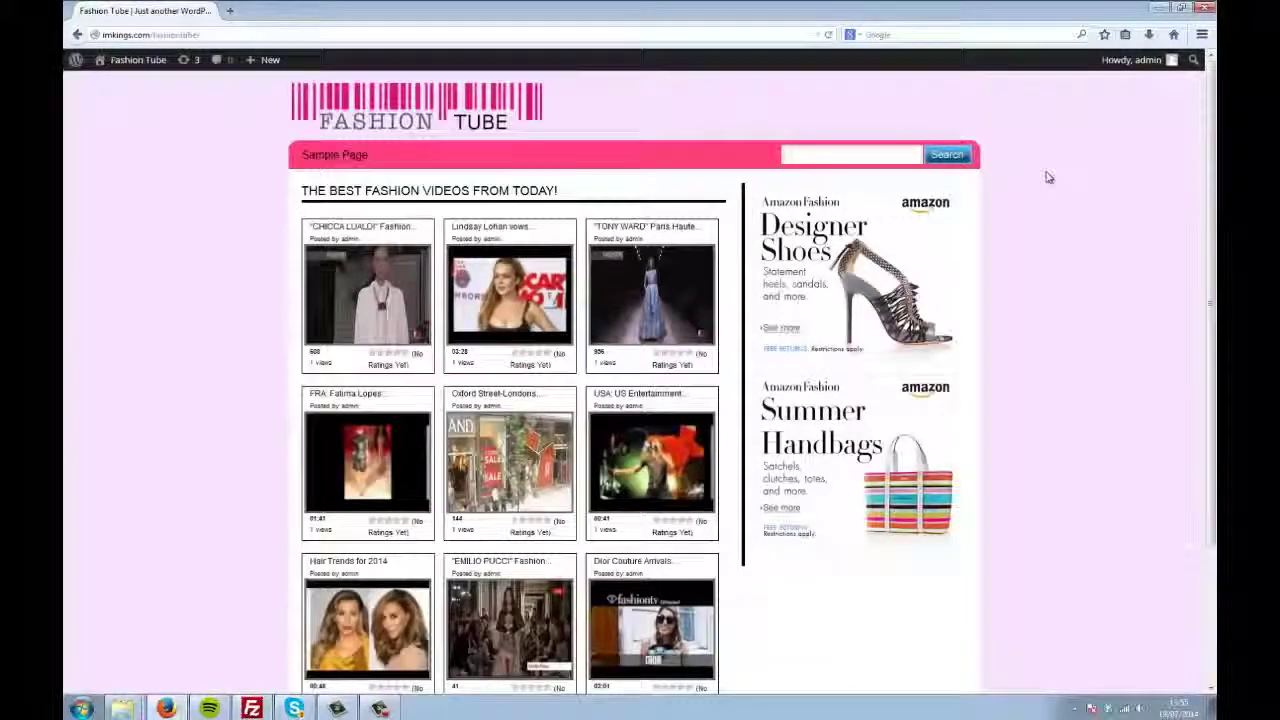
# Look over the Fashion Tube home page's video grid, sidebar ads and footer banner
pyautogui.scroll(-3, 1048, 177)
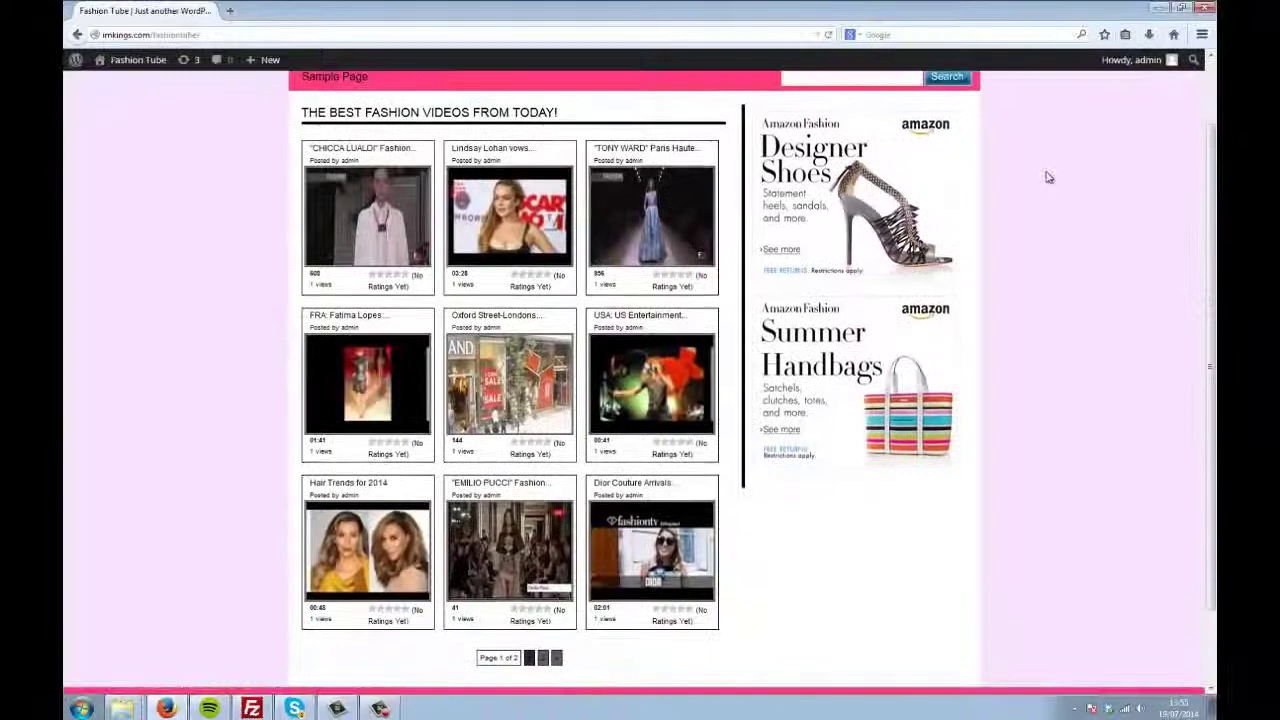
pyautogui.scroll(-2, 1048, 177)
pyautogui.scroll(1, 1046, 210)
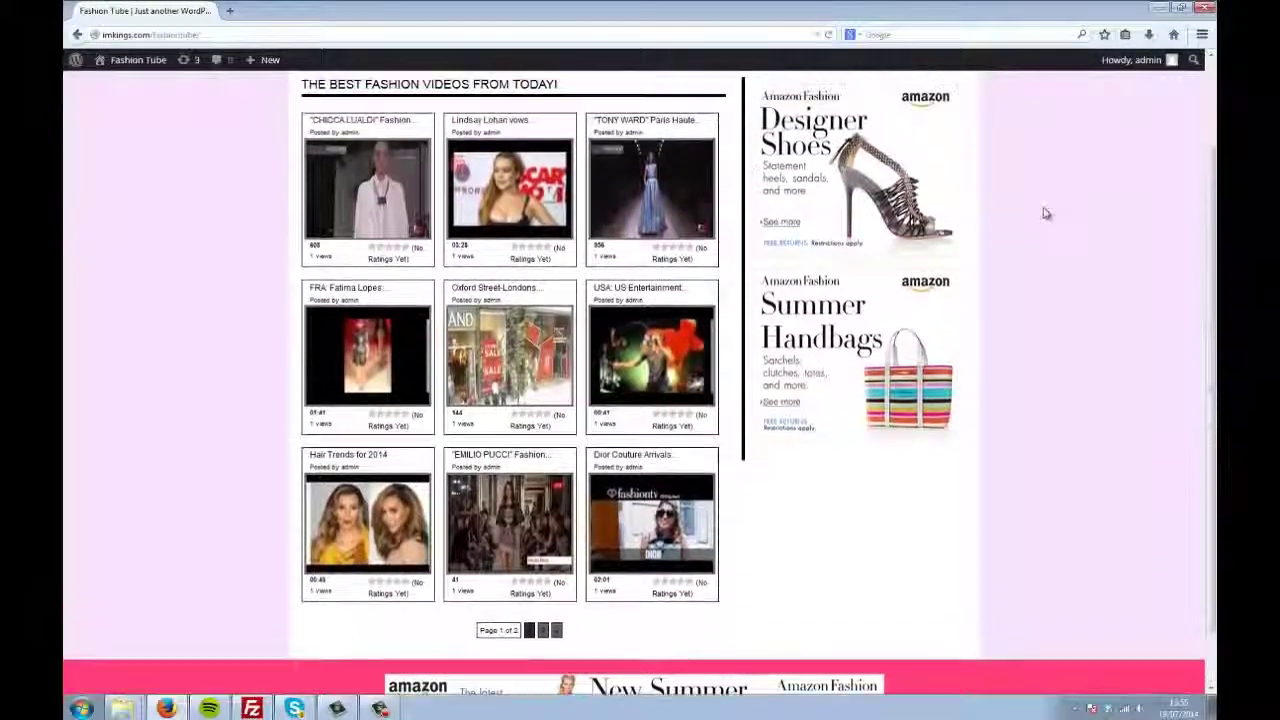
pyautogui.scroll(2, 1046, 213)
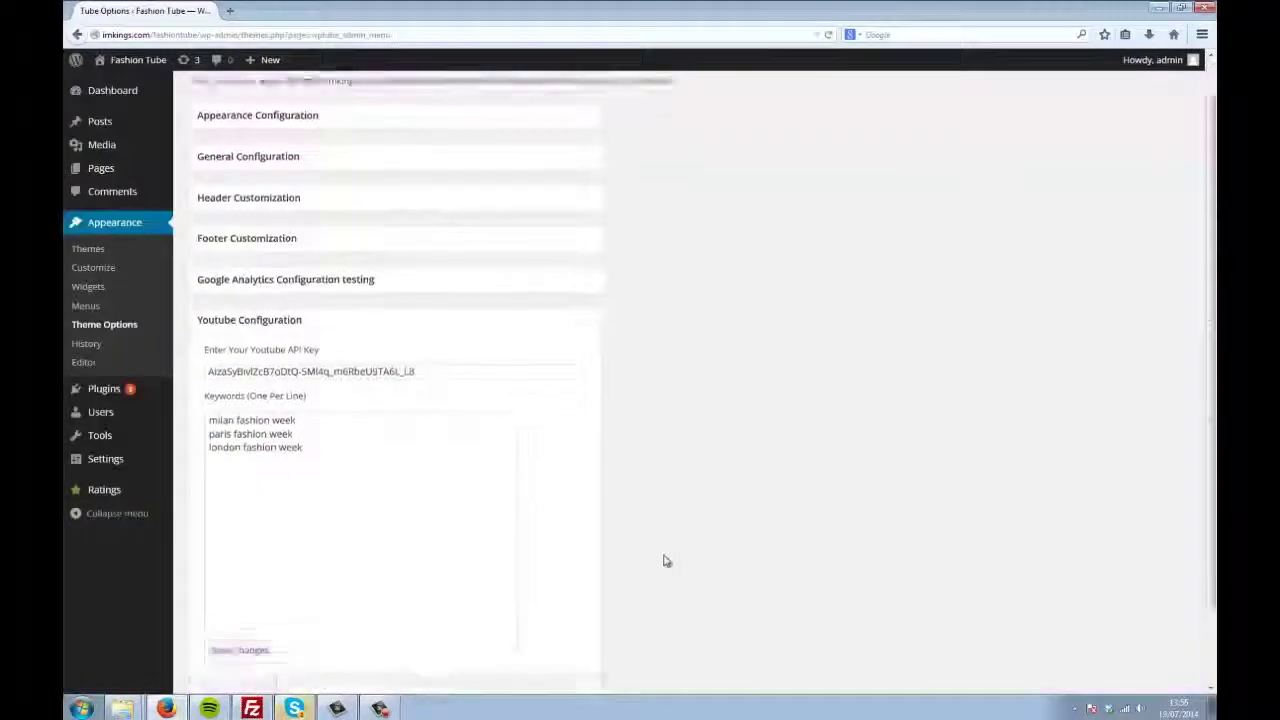
# Examine the fashion week keywords in the Youtube Configuration of the Fashion Tube theme options
pyautogui.scroll(-2, 661, 561)
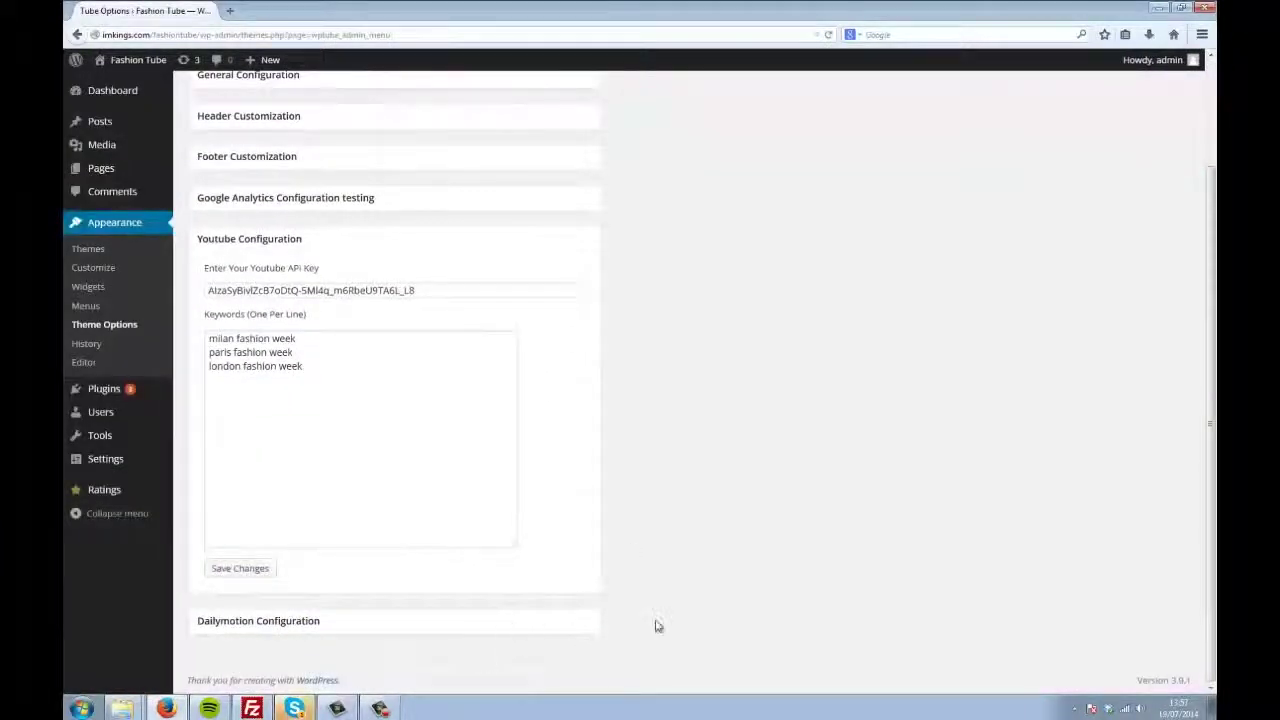
pyautogui.click(389, 427)
pyautogui.moveTo(266, 370); pyautogui.dragTo(195, 340)
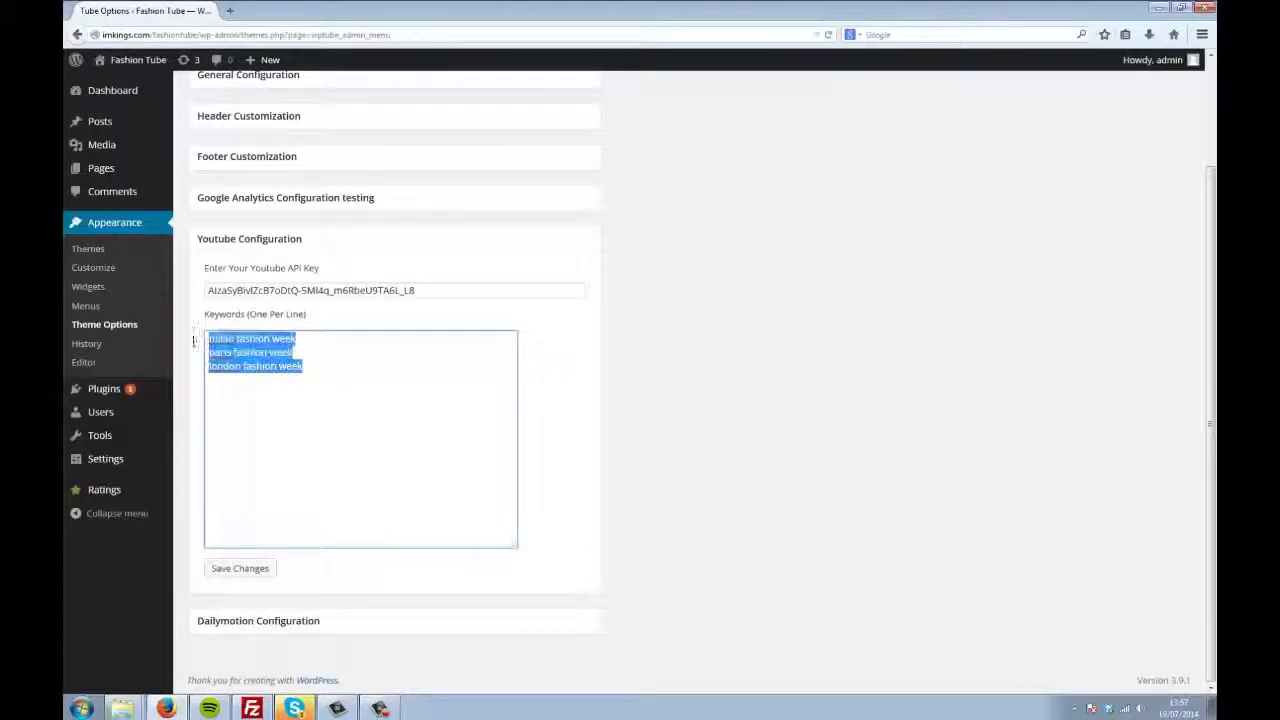
pyautogui.click(385, 447)
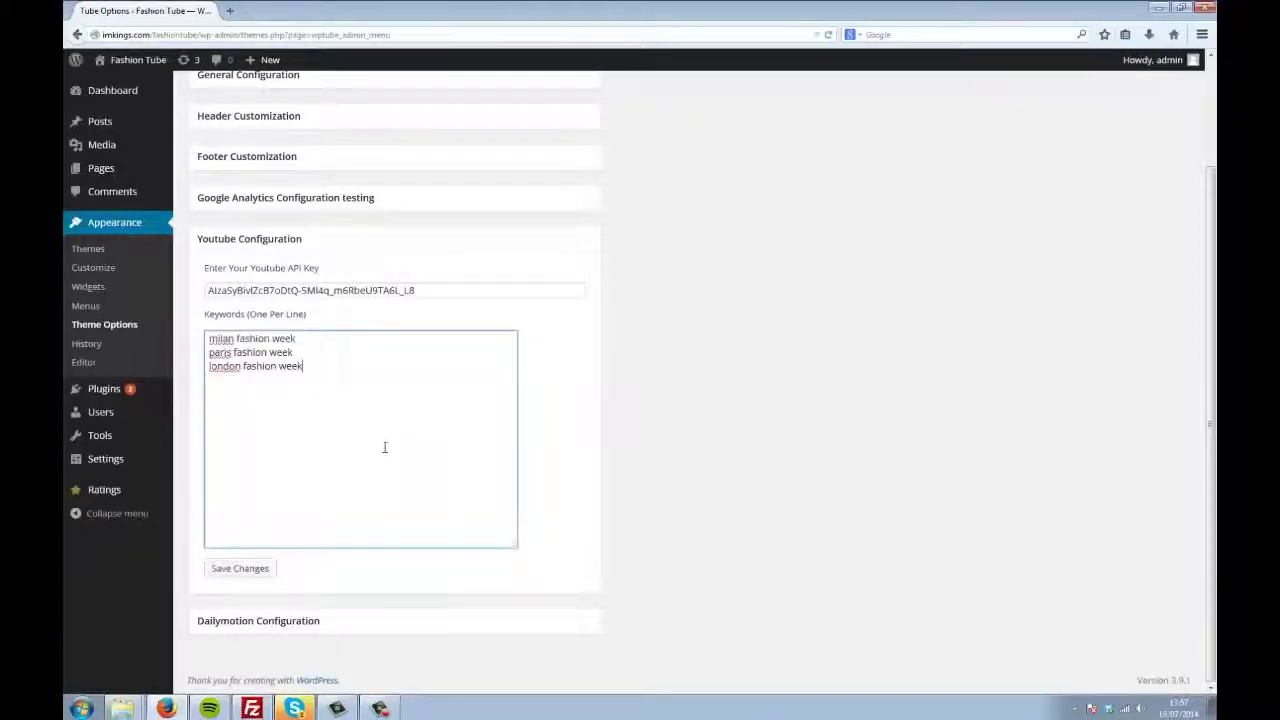
# Expand the Dailymotion Configuration of the Fashion Tube theme options and examine its keyword list
pyautogui.click(382, 620)
pyautogui.moveTo(314, 429); pyautogui.dragTo(183, 377)
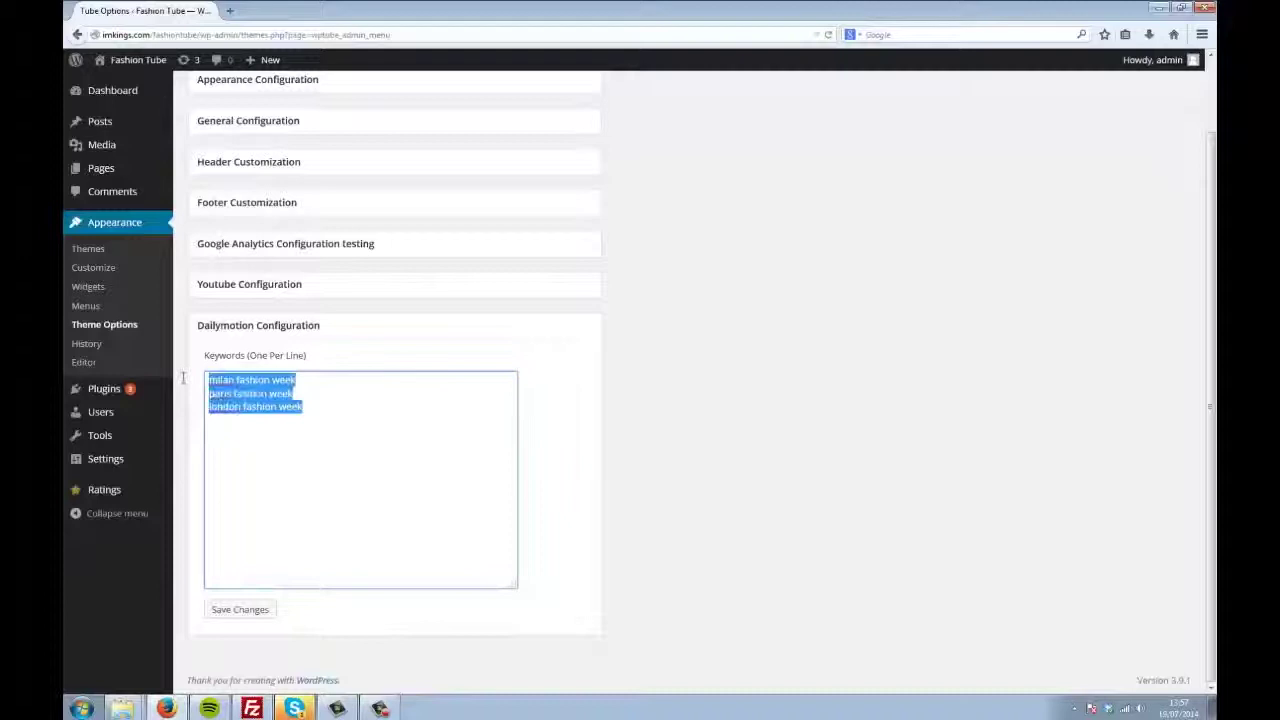
pyautogui.click(360, 409)
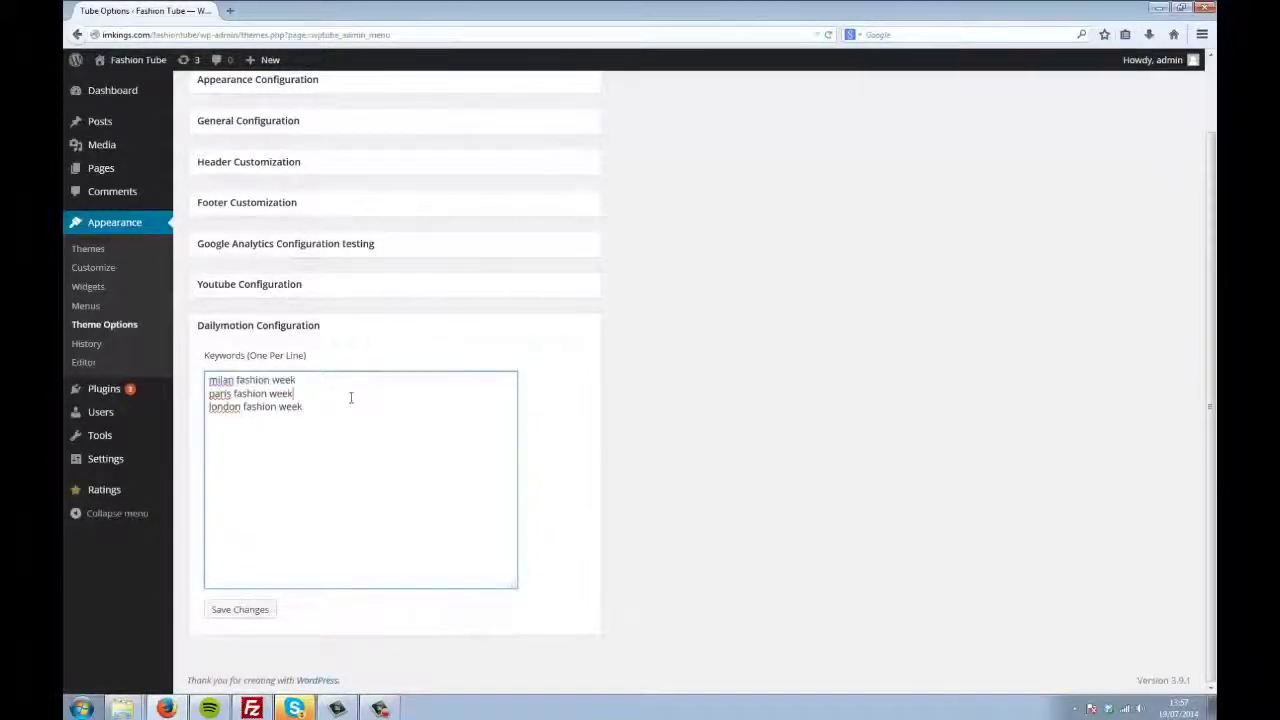
# Visit the Fashion Tube site from its theme options and review the videos and Amazon ads on the home page
pyautogui.click(138, 60)
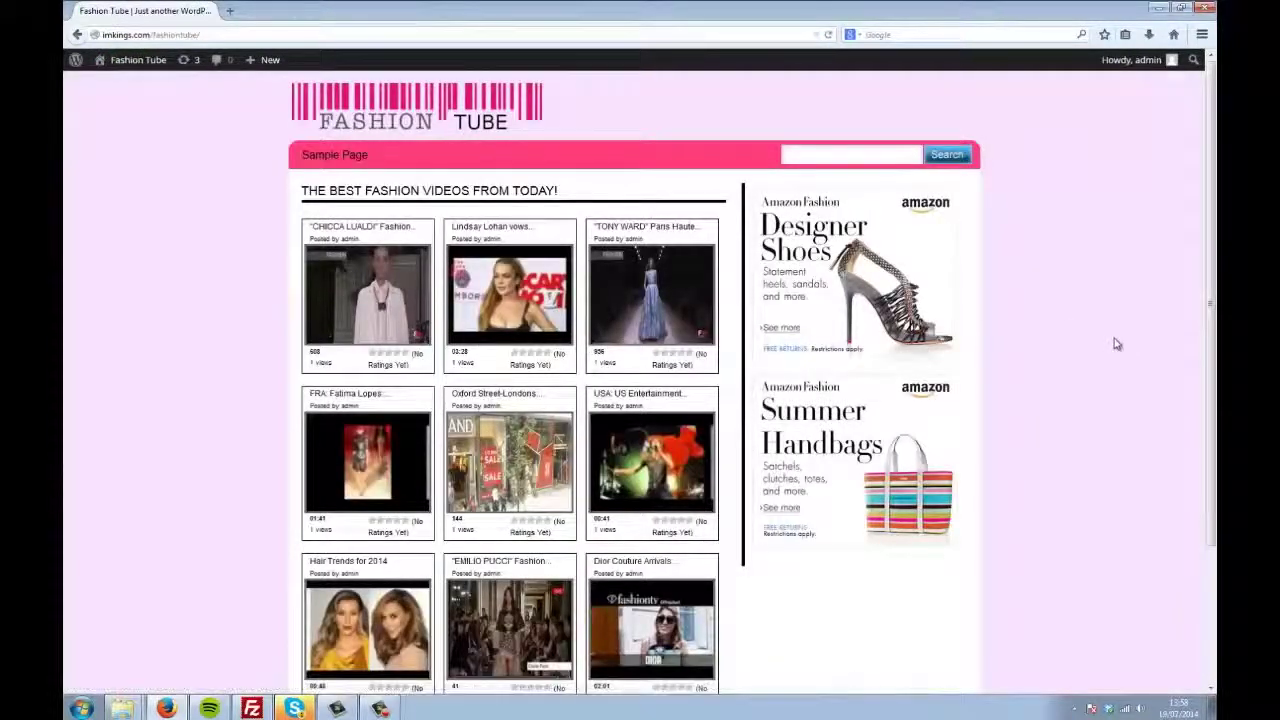
pyautogui.scroll(-3, 1108, 333)
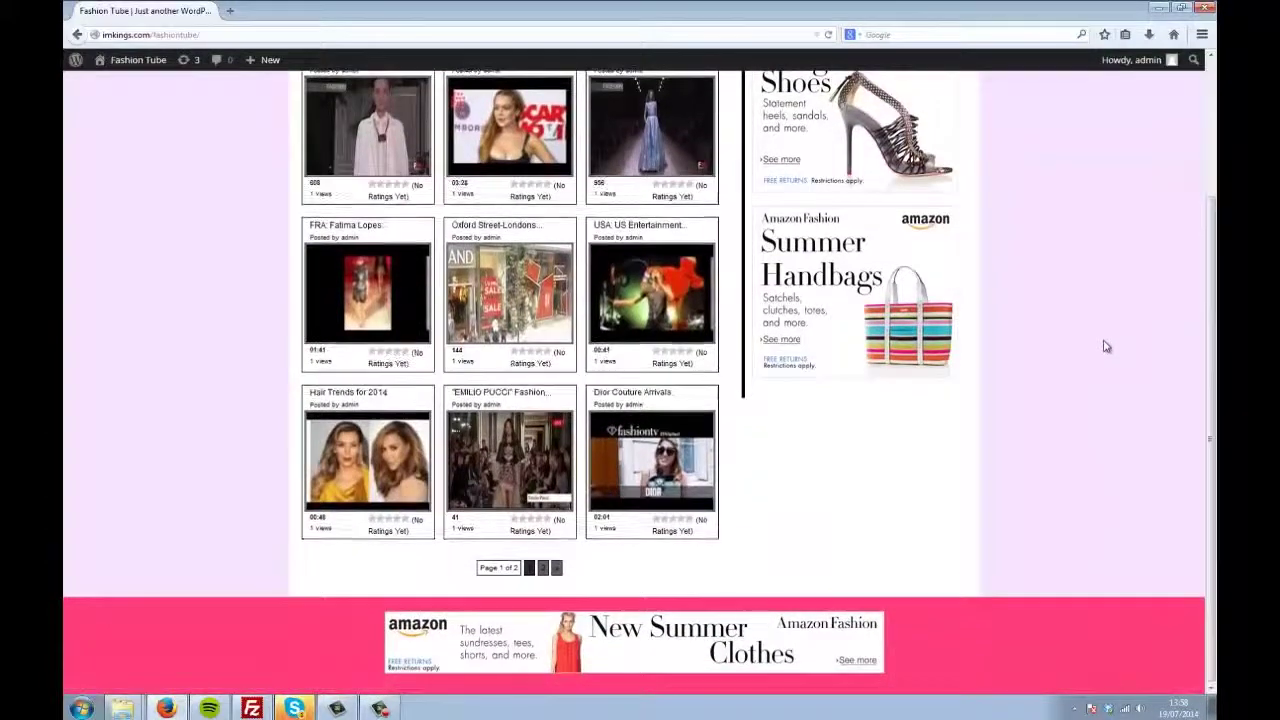
pyautogui.scroll(3, 1108, 335)
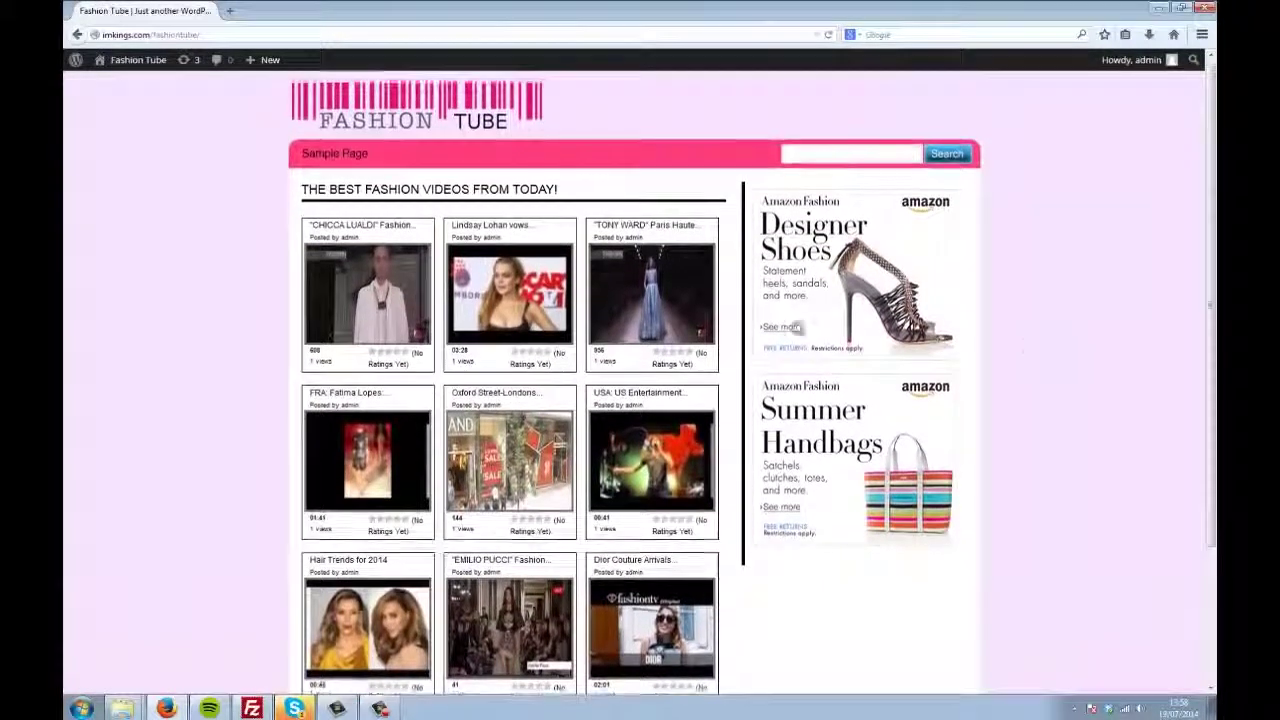
pyautogui.click(369, 268)
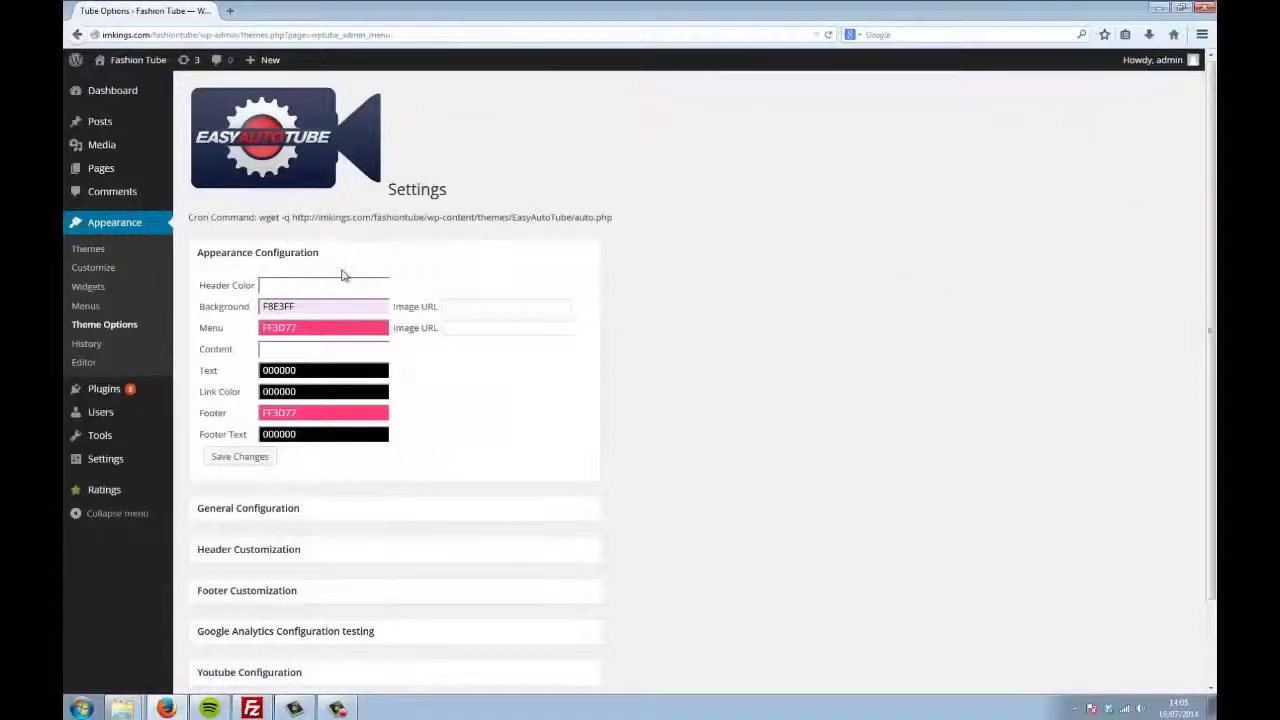
# Examine the content colour picker in Appearance Configuration and the sidebar position choices in General Configuration
pyautogui.click(303, 350)
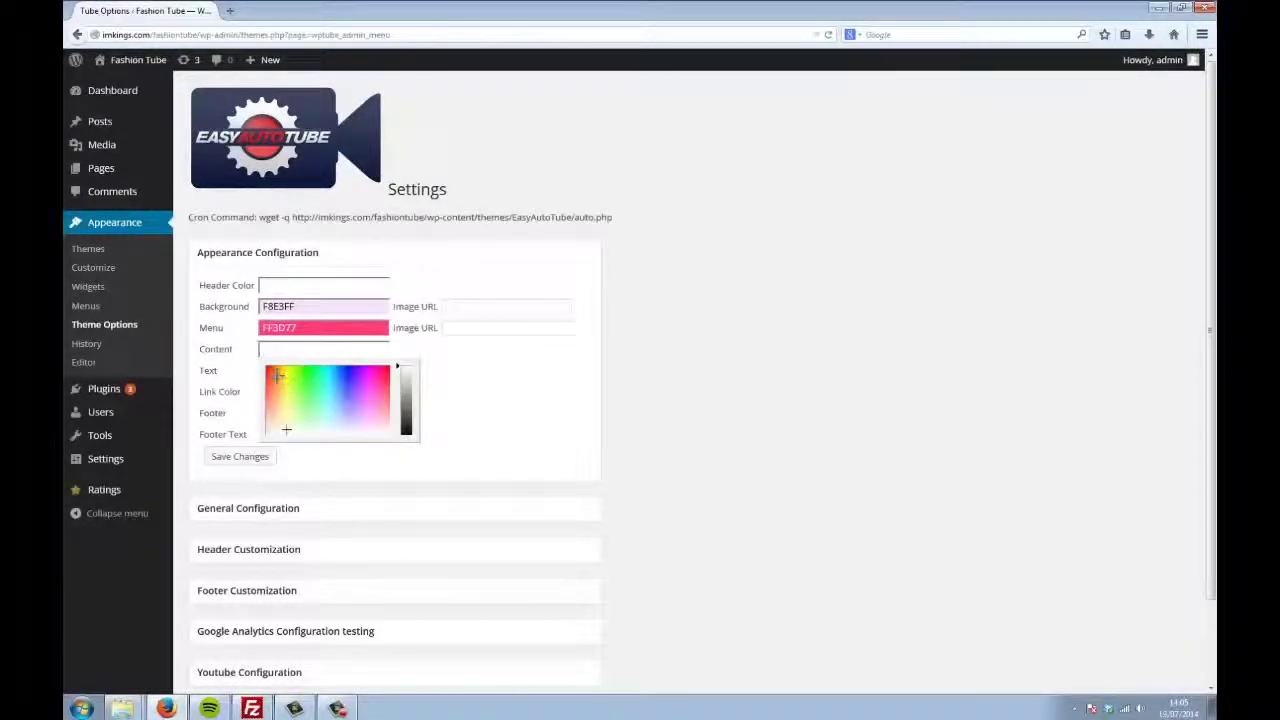
pyautogui.click(277, 375)
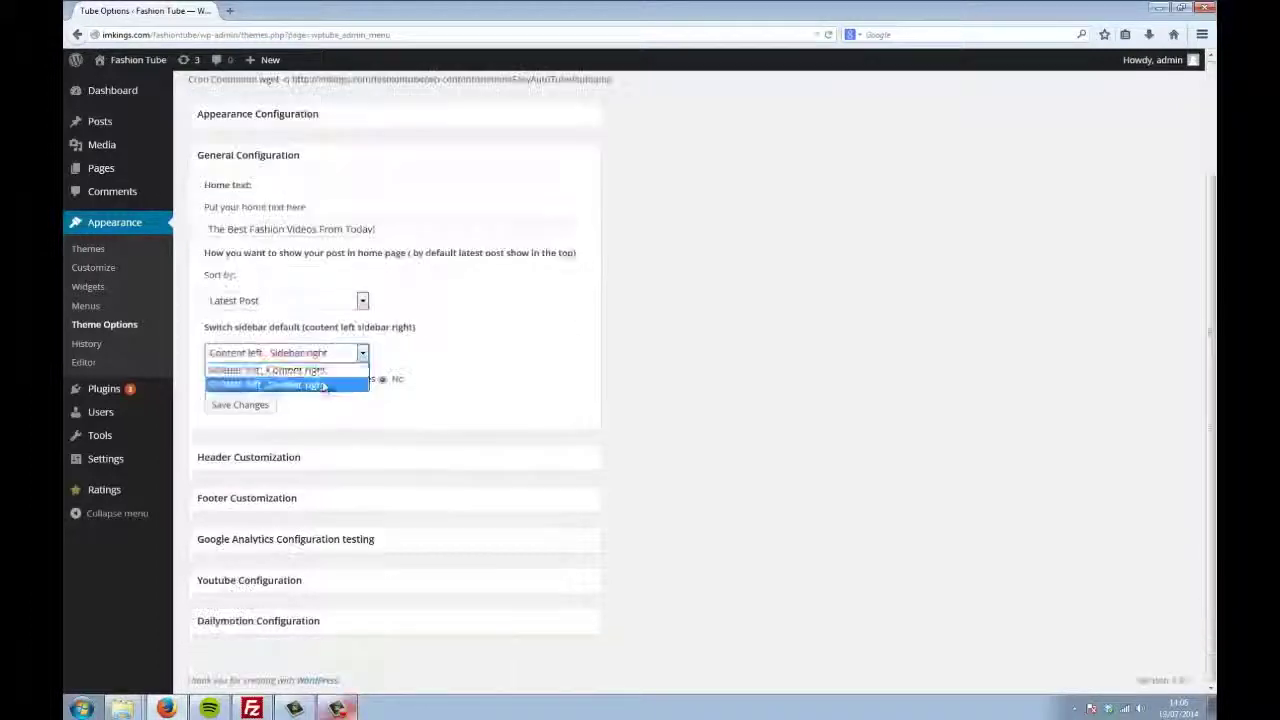
pyautogui.click(551, 349)
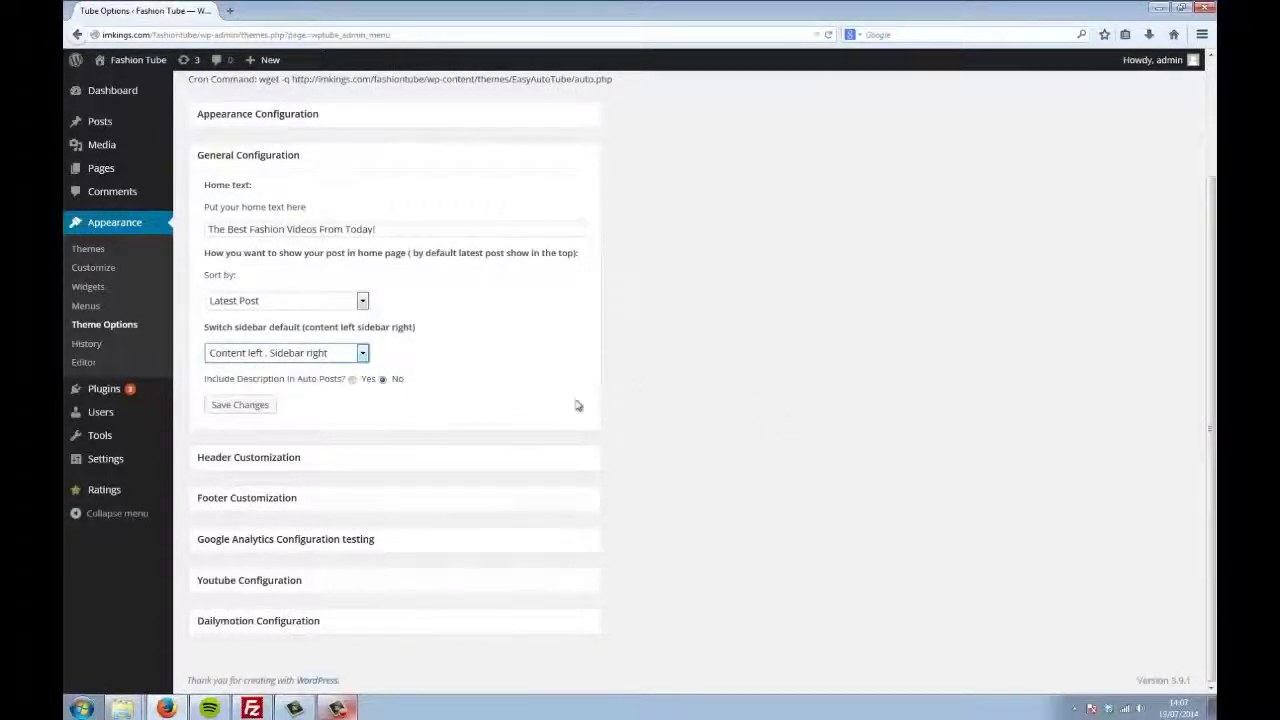
# Examine the favicon, logo and header ad options in Header Customization, and return to General Configuration
pyautogui.click(318, 452)
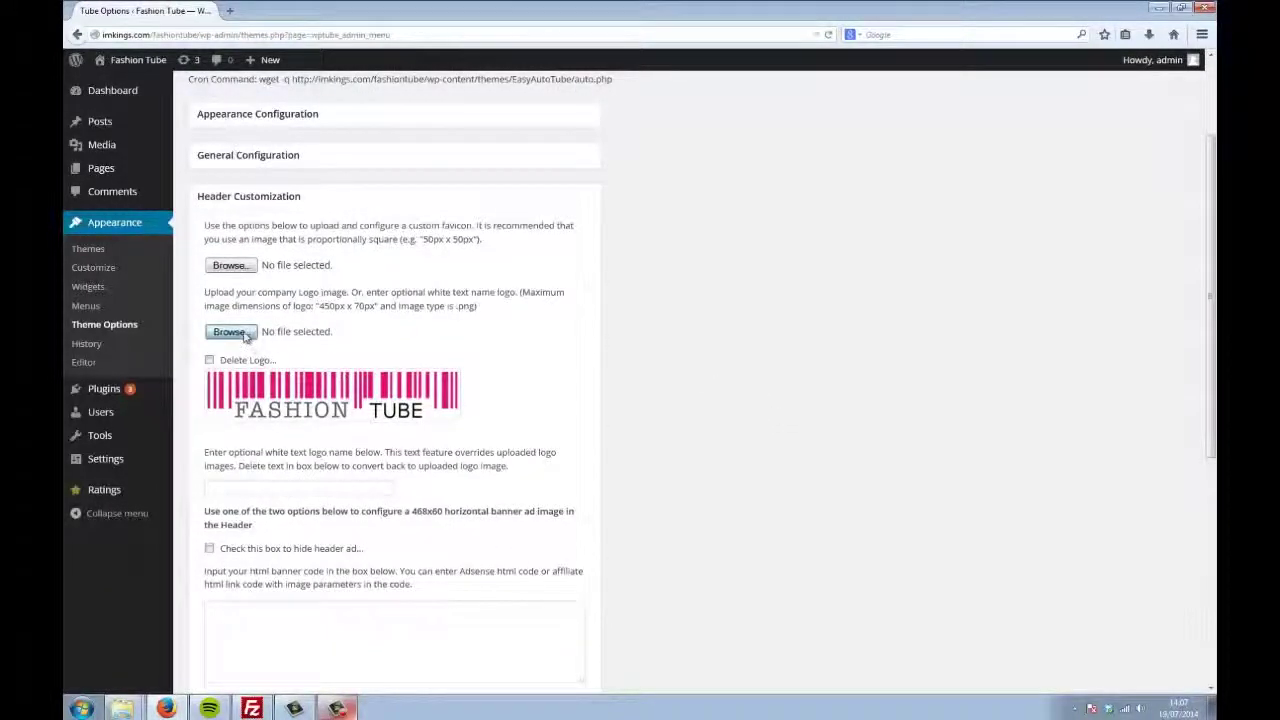
pyautogui.scroll(1, 245, 337)
pyautogui.click(363, 216)
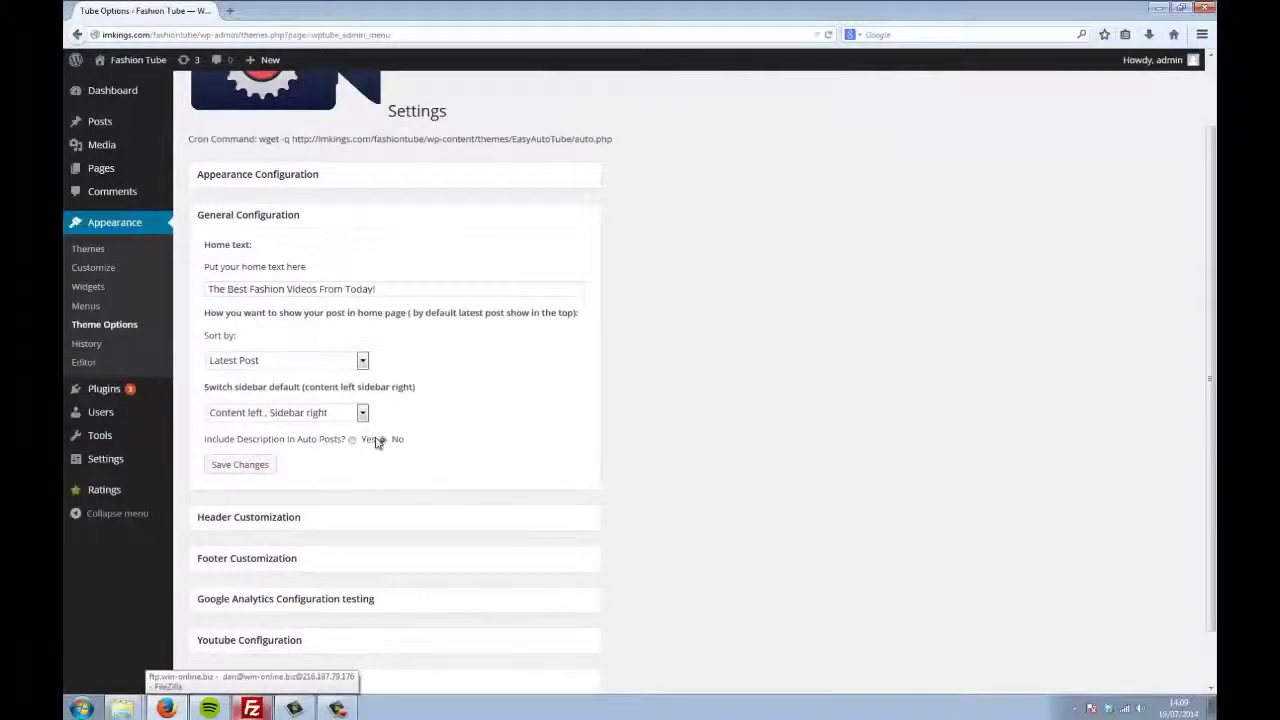
# Try including descriptions in auto posts, and examine the header, footer and Google Analytics sections of the Fashion Tube theme options
pyautogui.click(352, 441)
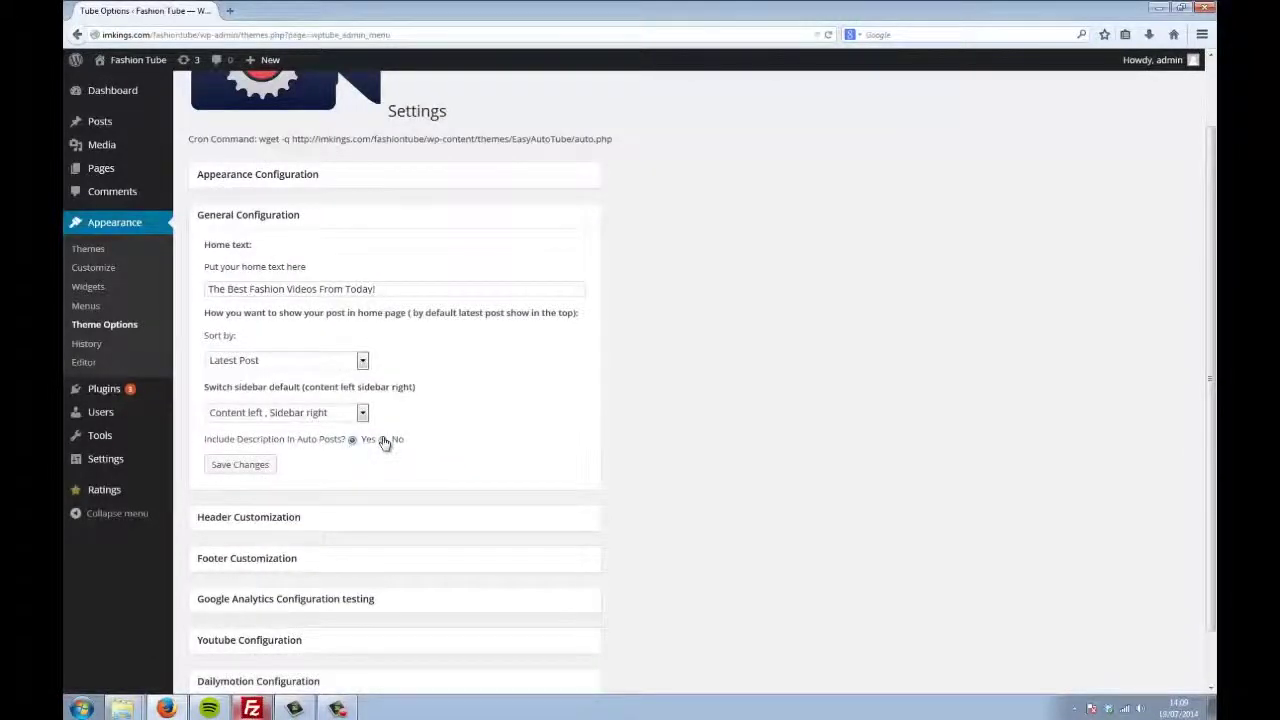
pyautogui.click(341, 517)
pyautogui.scroll(-5, 337, 586)
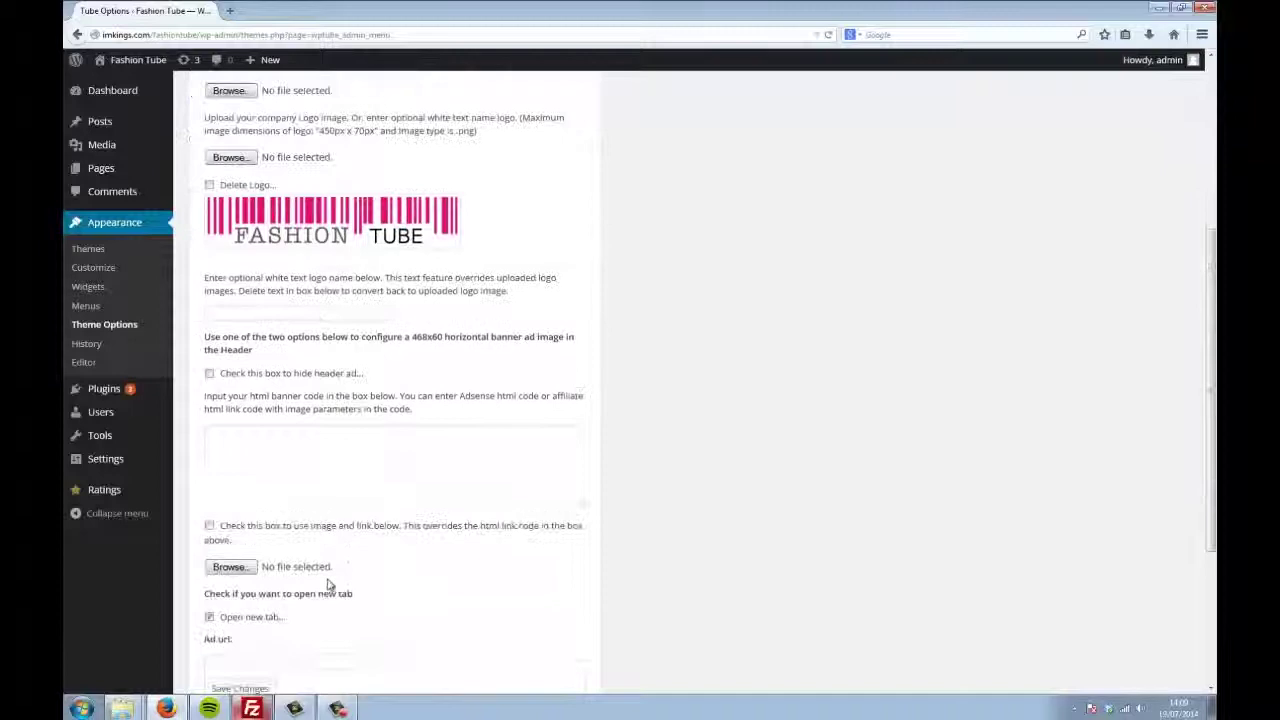
pyautogui.click(335, 595)
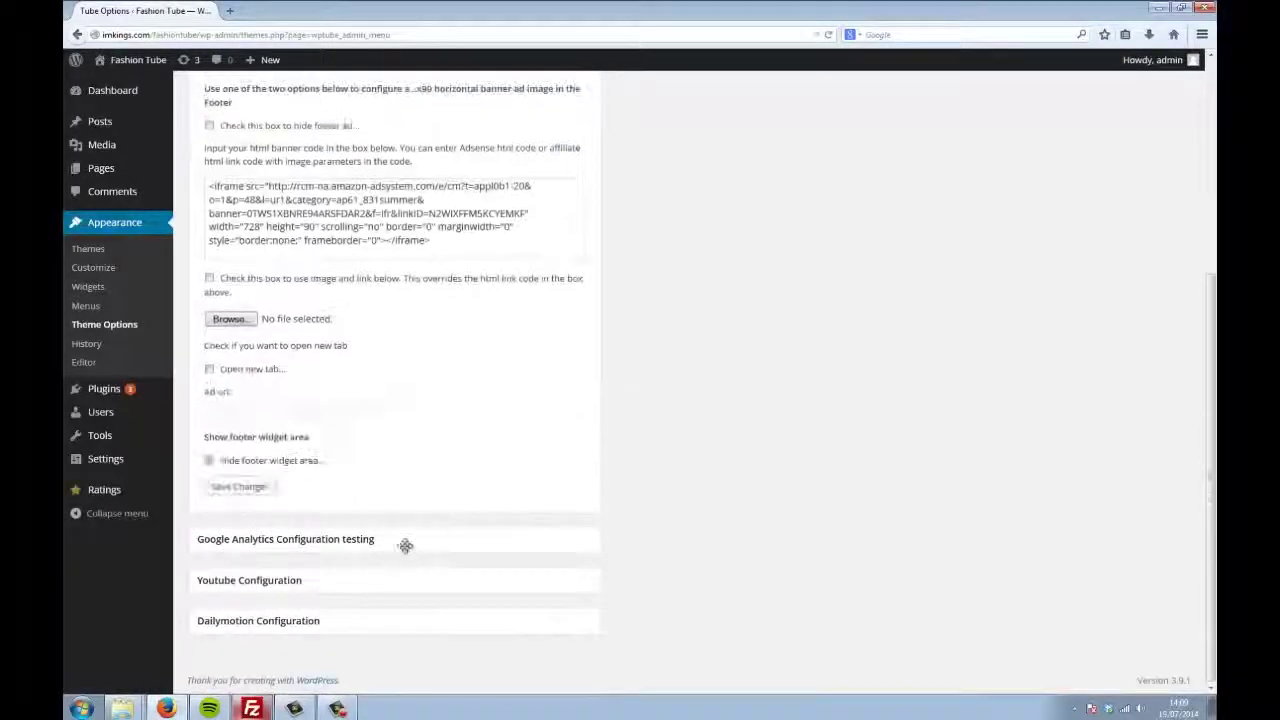
pyautogui.click(375, 529)
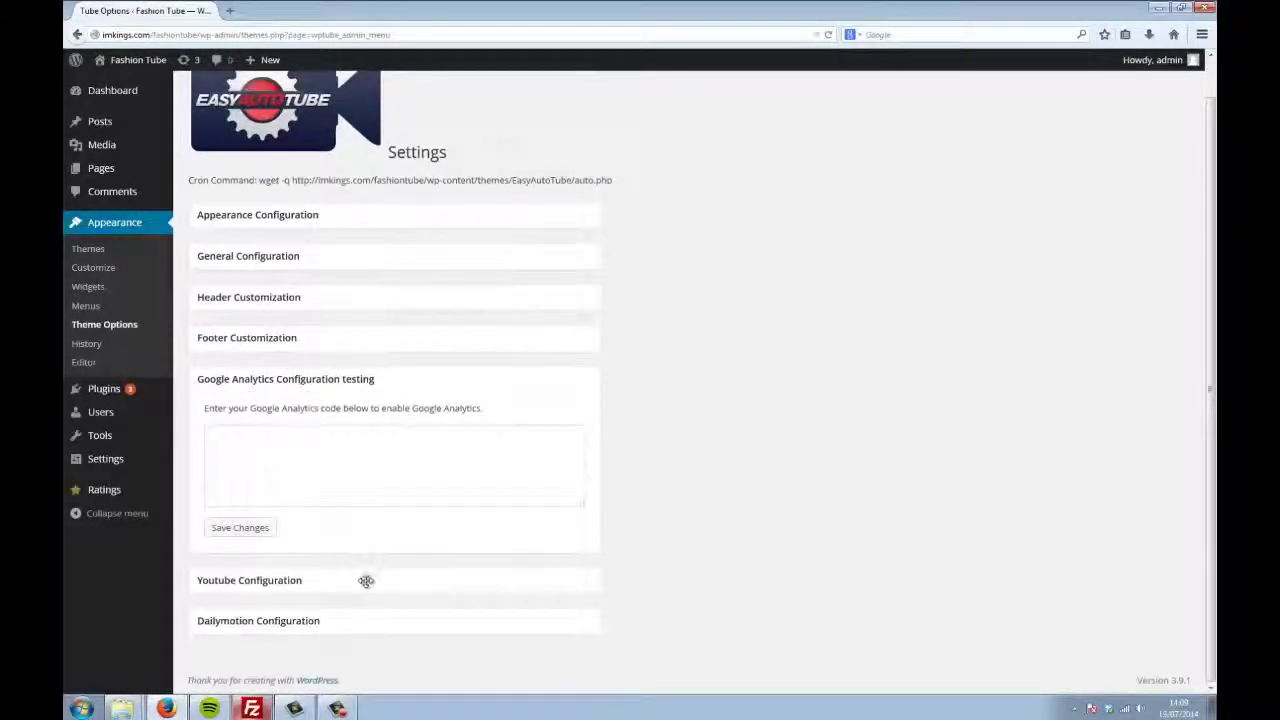
pyautogui.click(314, 220)
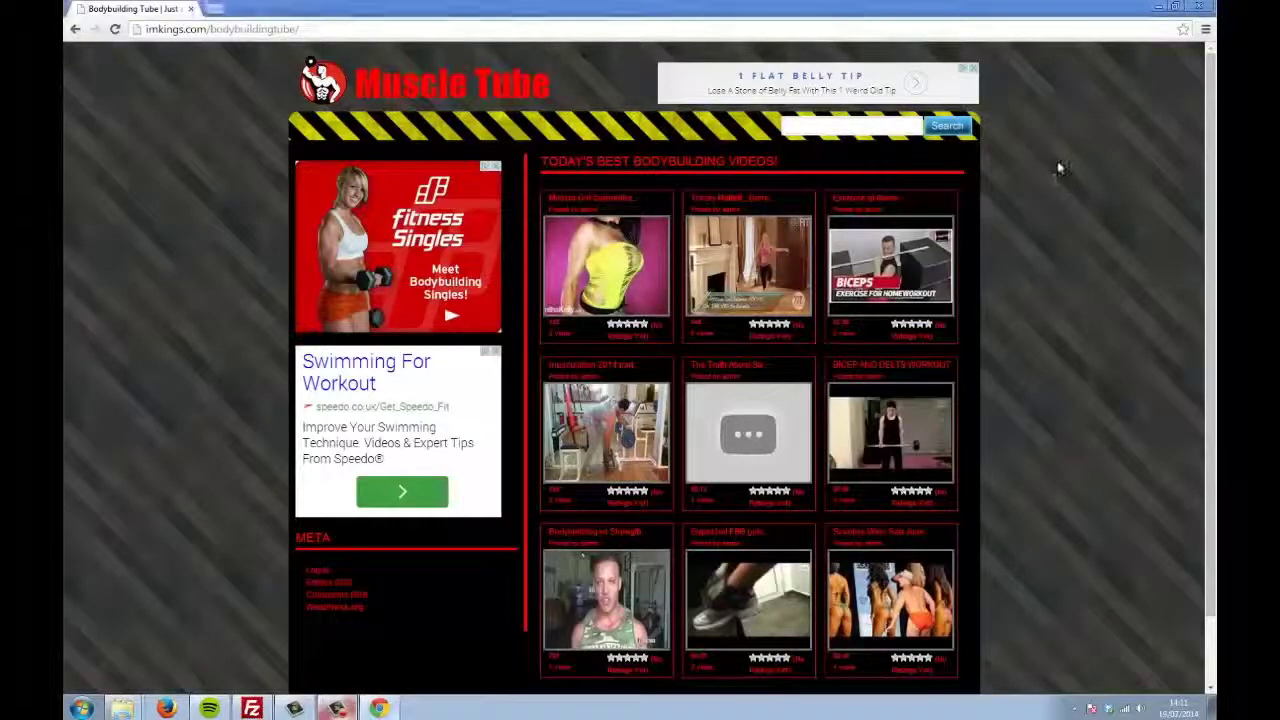
# Review the Muscle Tube home page, view its home bicep workout video page, and return to the home page
pyautogui.scroll(-1, 1060, 170)
pyautogui.scroll(1, 1047, 295)
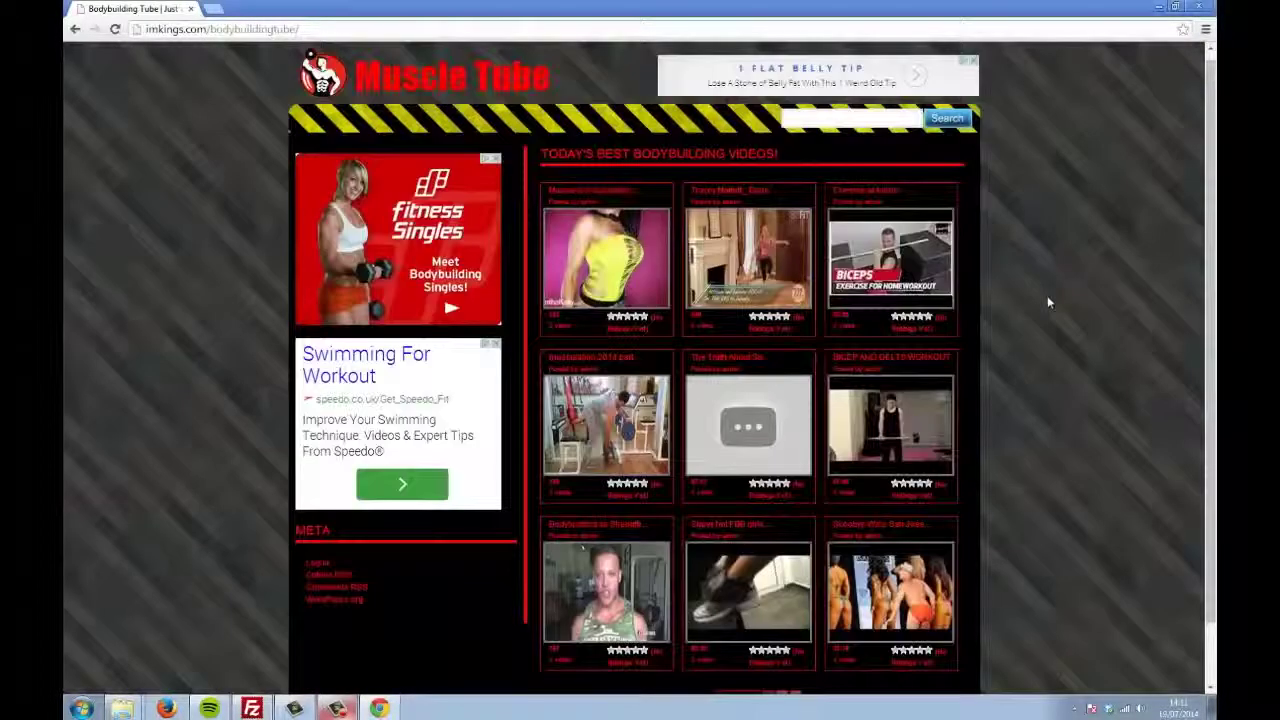
pyautogui.click(887, 266)
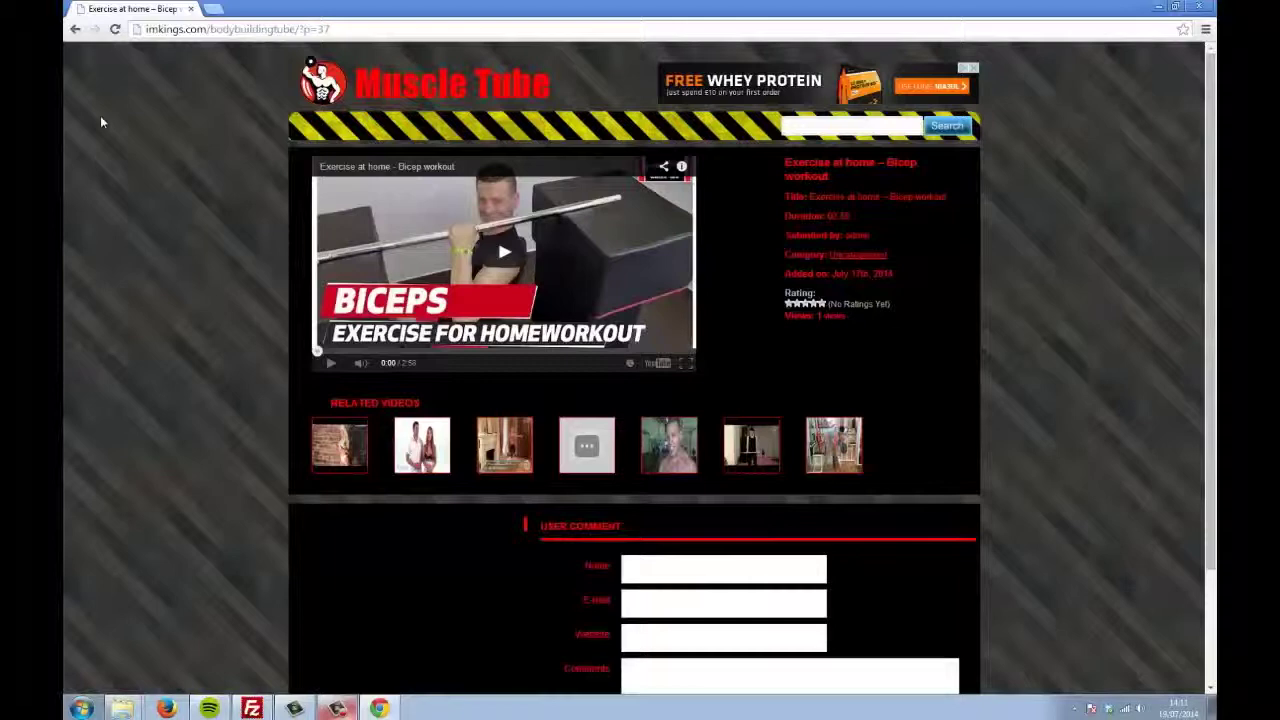
pyautogui.click(74, 30)
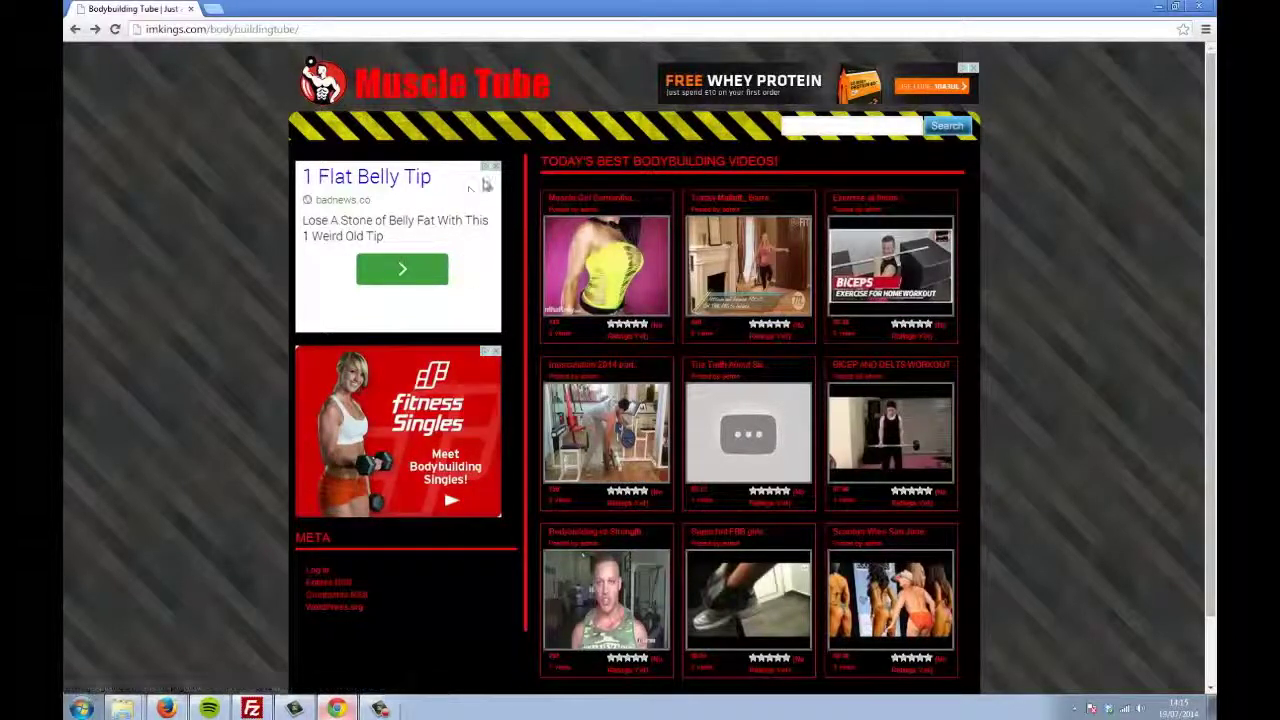
# Switch to Firefox and review the iPhone ads and the free iPad subscription form on the Apple Tube home page
pyautogui.click(166, 706)
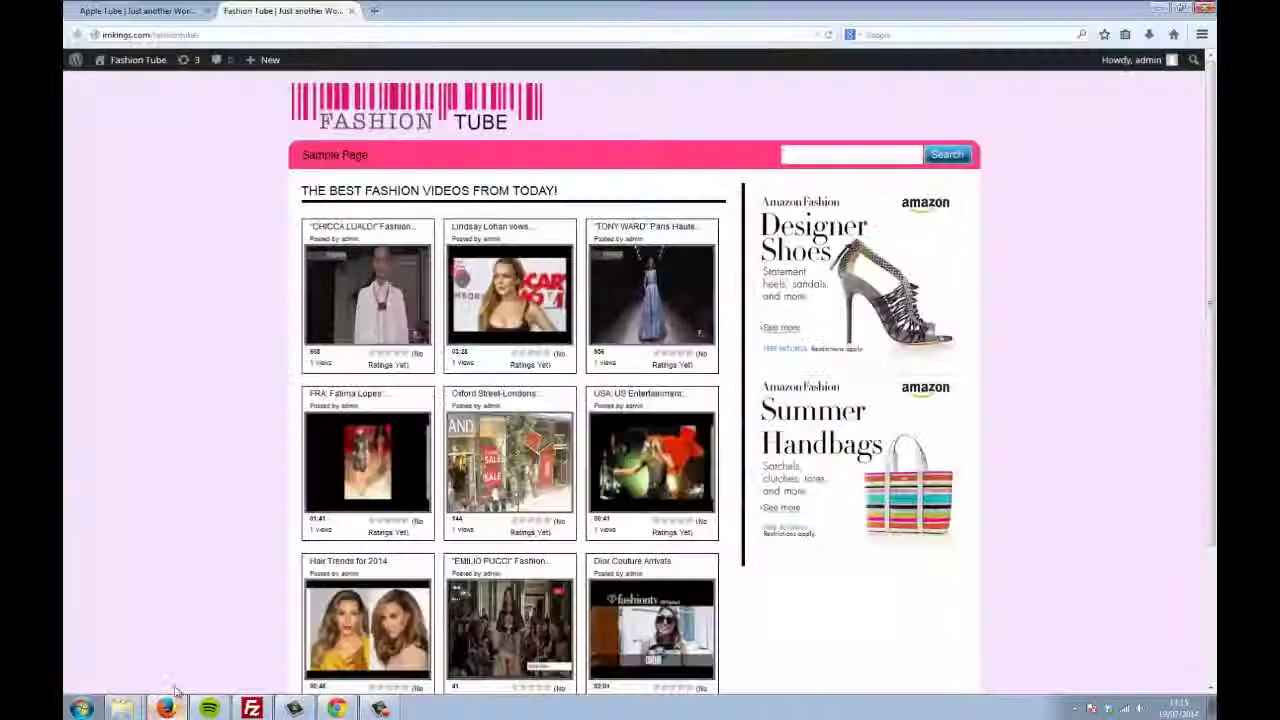
pyautogui.click(185, 11)
pyautogui.scroll(-2, 925, 180)
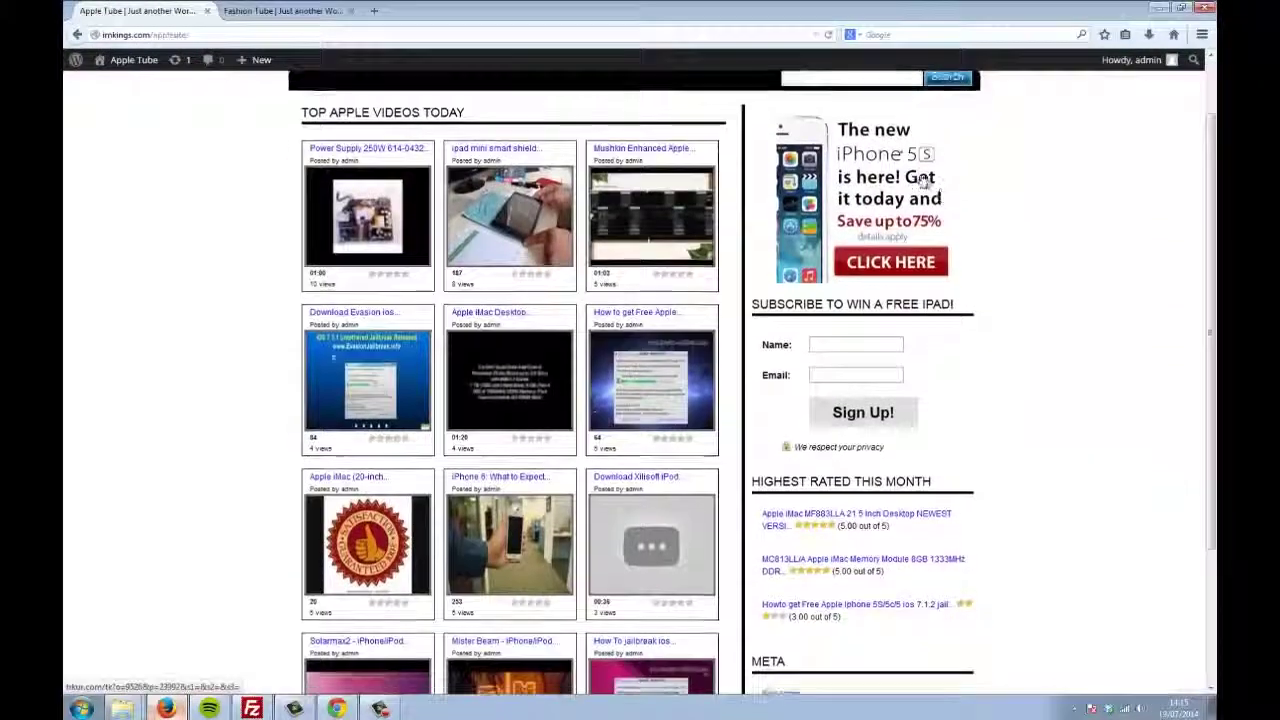
pyautogui.scroll(2, 925, 180)
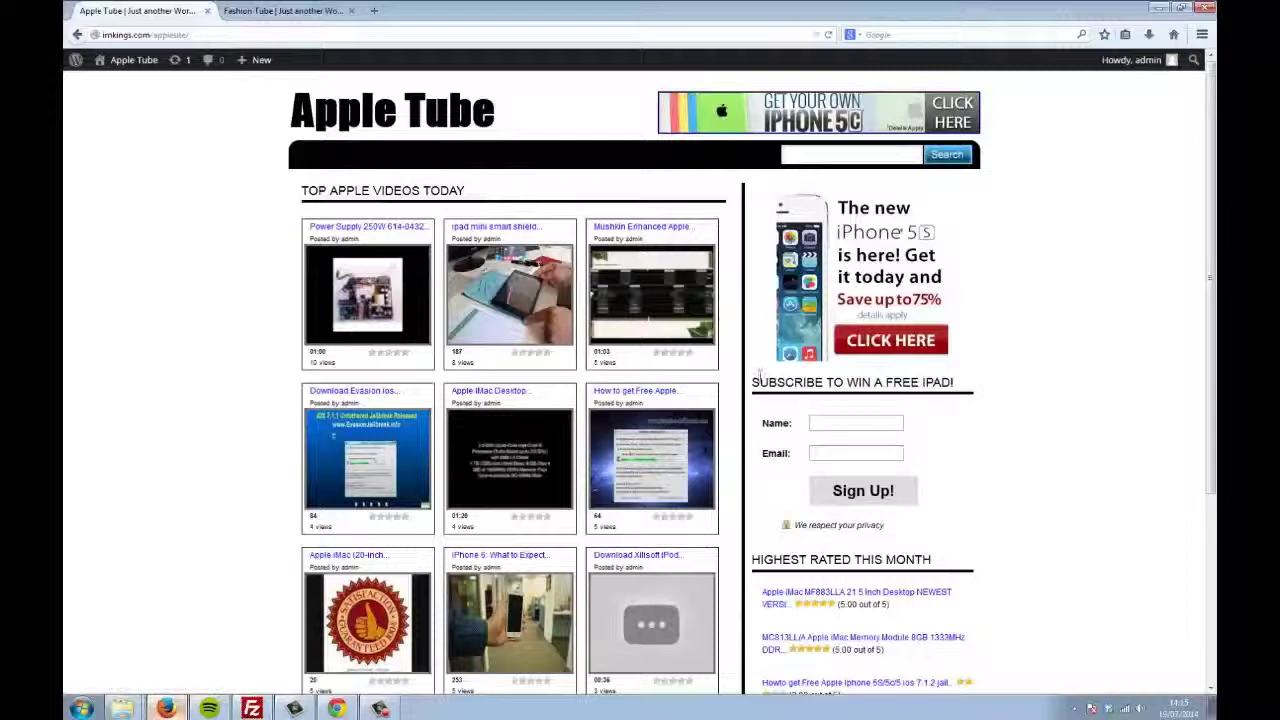
pyautogui.moveTo(757, 378); pyautogui.dragTo(963, 389)
pyautogui.click(963, 443)
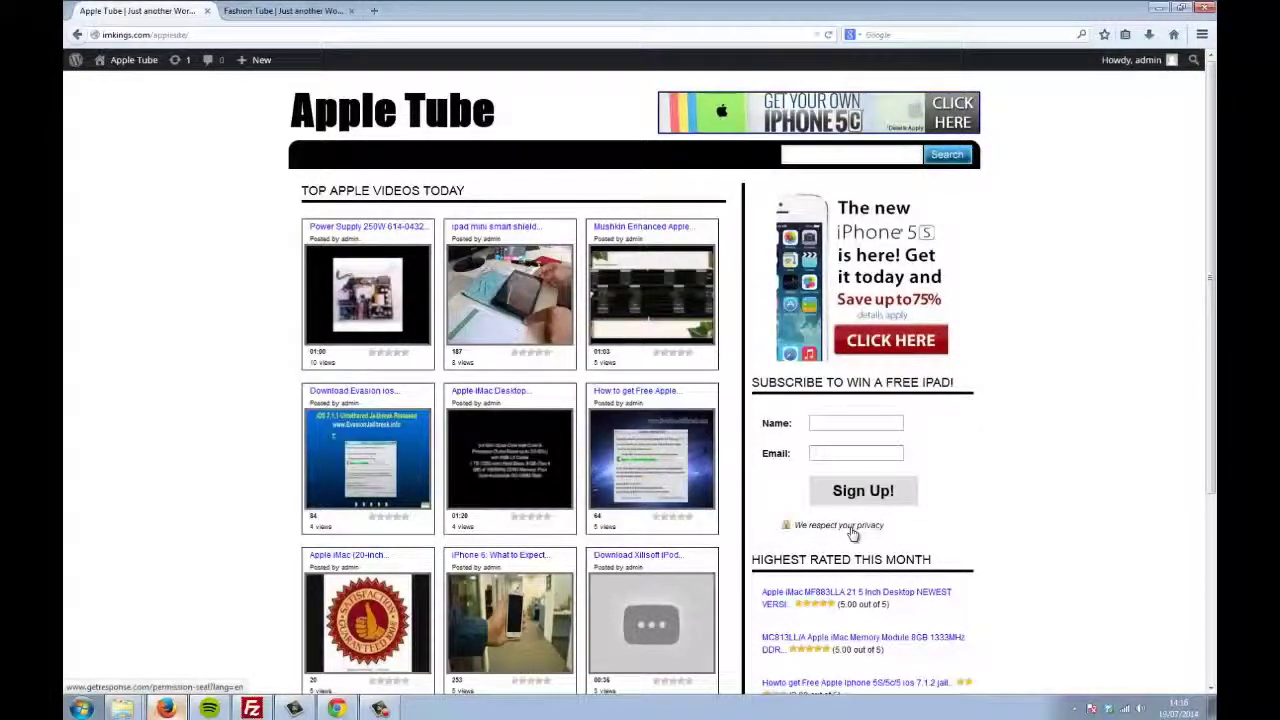
# Expand the first Text widget in Apple Tube's Home Sidebar and examine its banner ad code
pyautogui.click(285, 10)
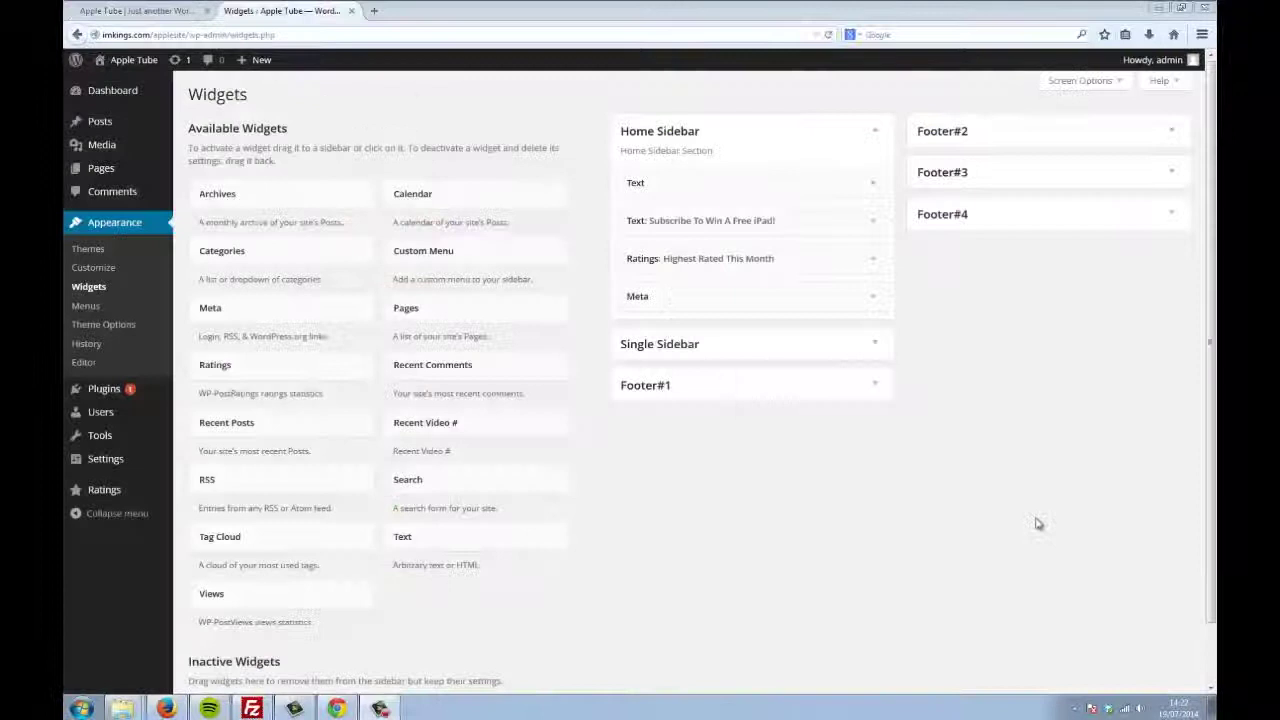
pyautogui.click(808, 182)
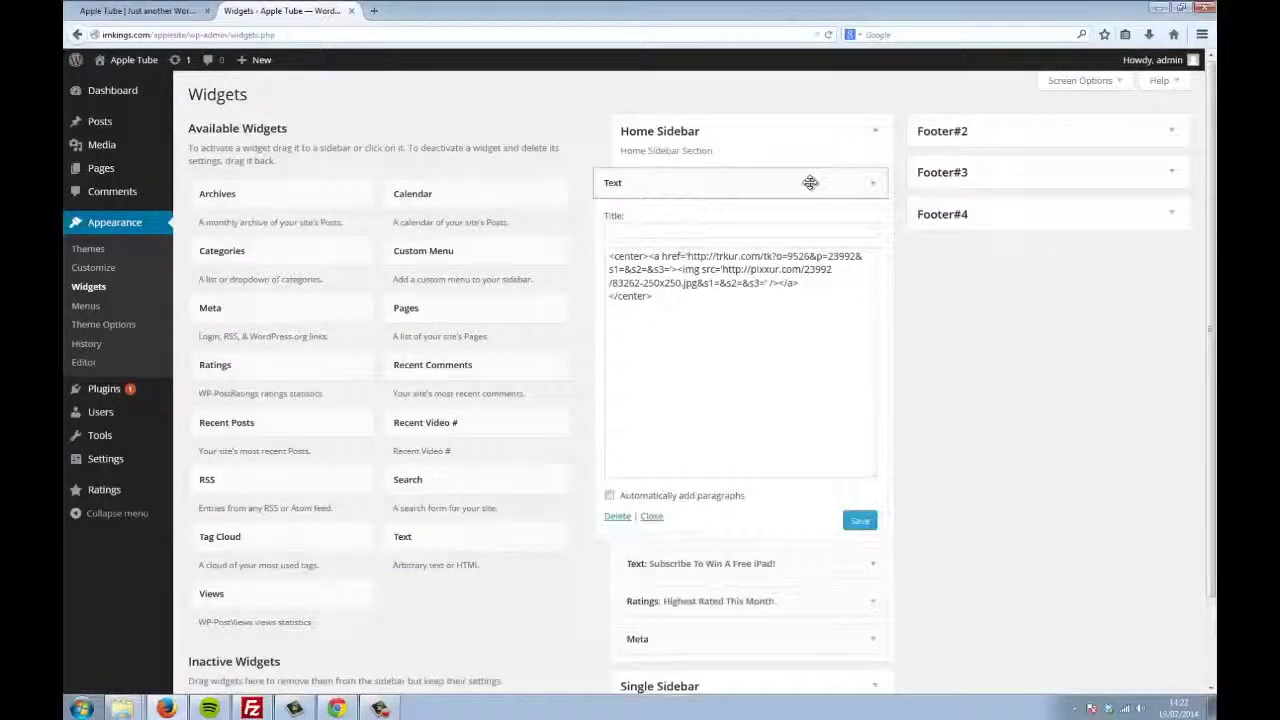
pyautogui.click(701, 321)
pyautogui.scroll(-2, 700, 314)
pyautogui.scroll(2, 700, 306)
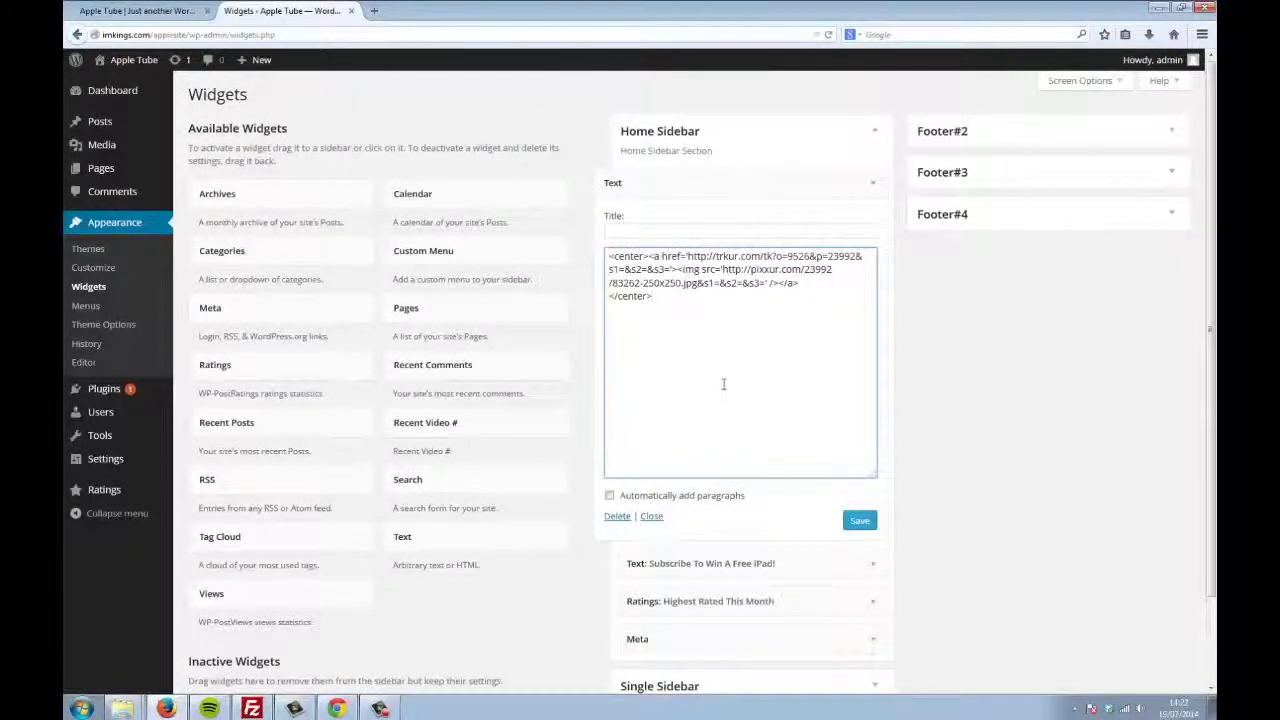
# Expand the "Subscribe To Win A Free iPad!" text widget and highlight its GetResponse form script
pyautogui.click(849, 568)
pyautogui.scroll(-1, 938, 461)
pyautogui.scroll(-3, 938, 461)
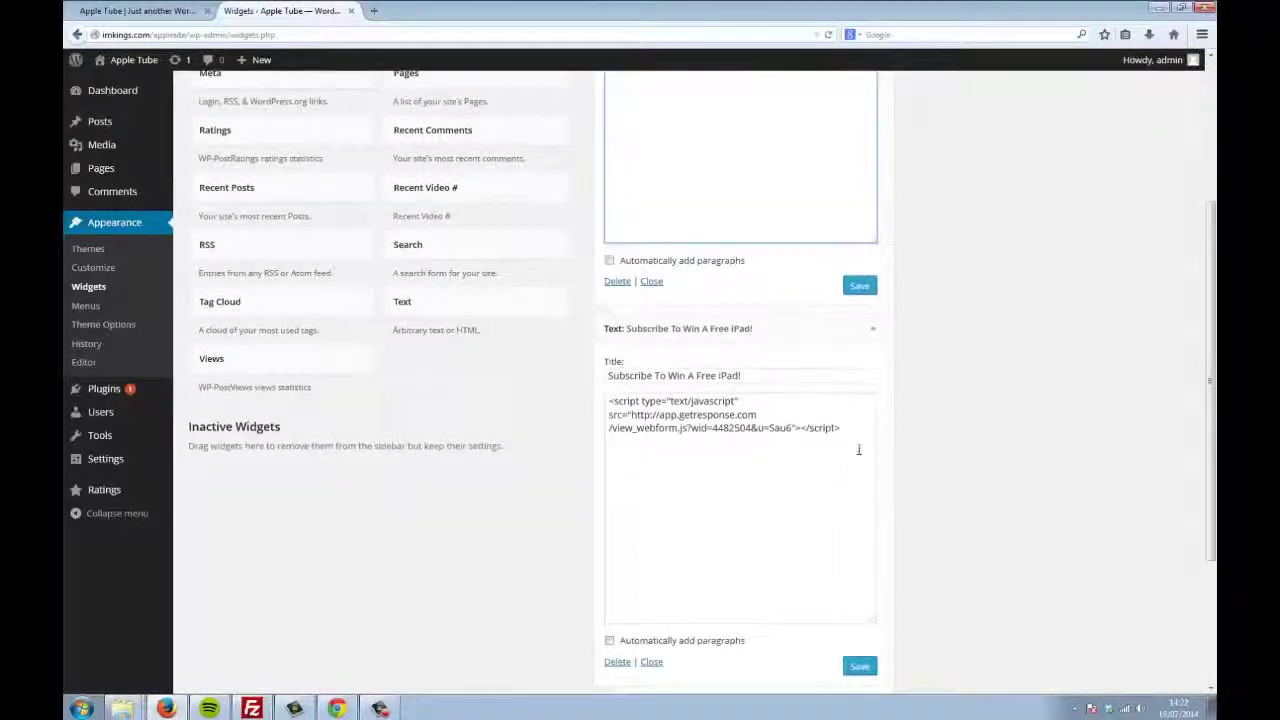
pyautogui.moveTo(840, 430); pyautogui.dragTo(588, 391)
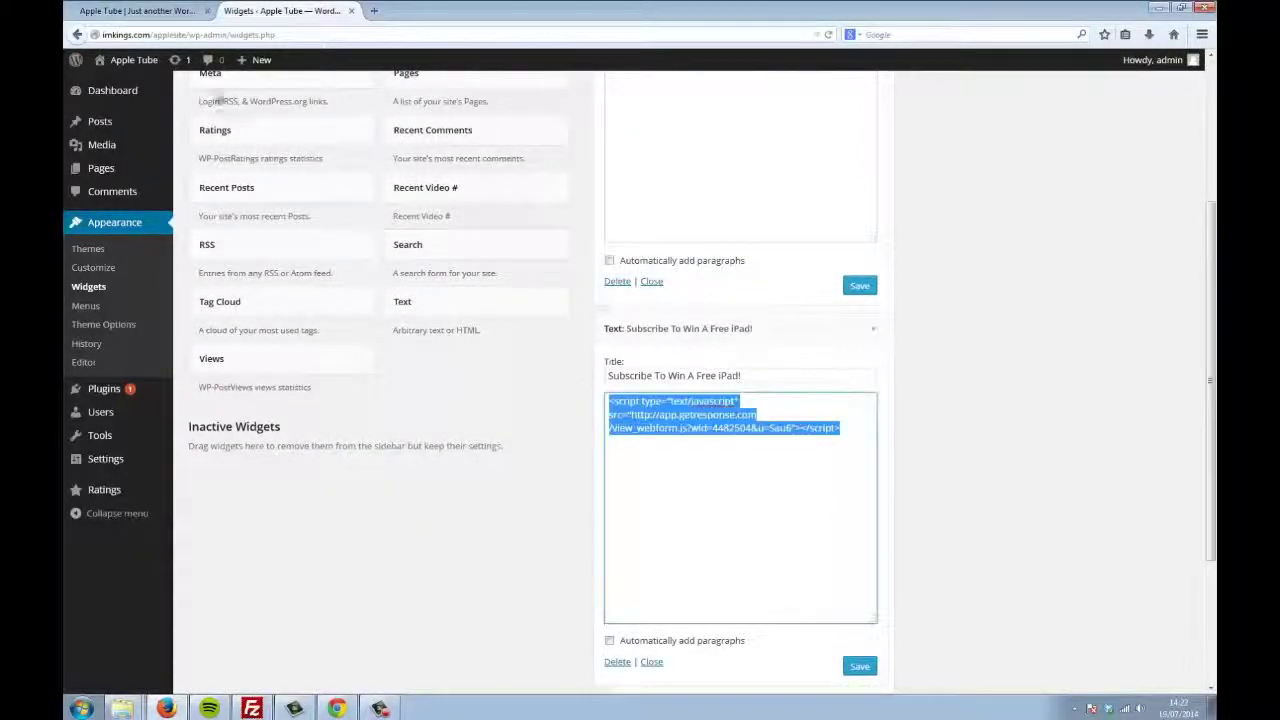
# Compare the subscription widget with the "Subscribe To Win A Free iPad!" form on the Apple Tube site, and return to the widgets
pyautogui.click(140, 10)
pyautogui.scroll(-5, 986, 223)
pyautogui.moveTo(965, 226); pyautogui.dragTo(762, 222)
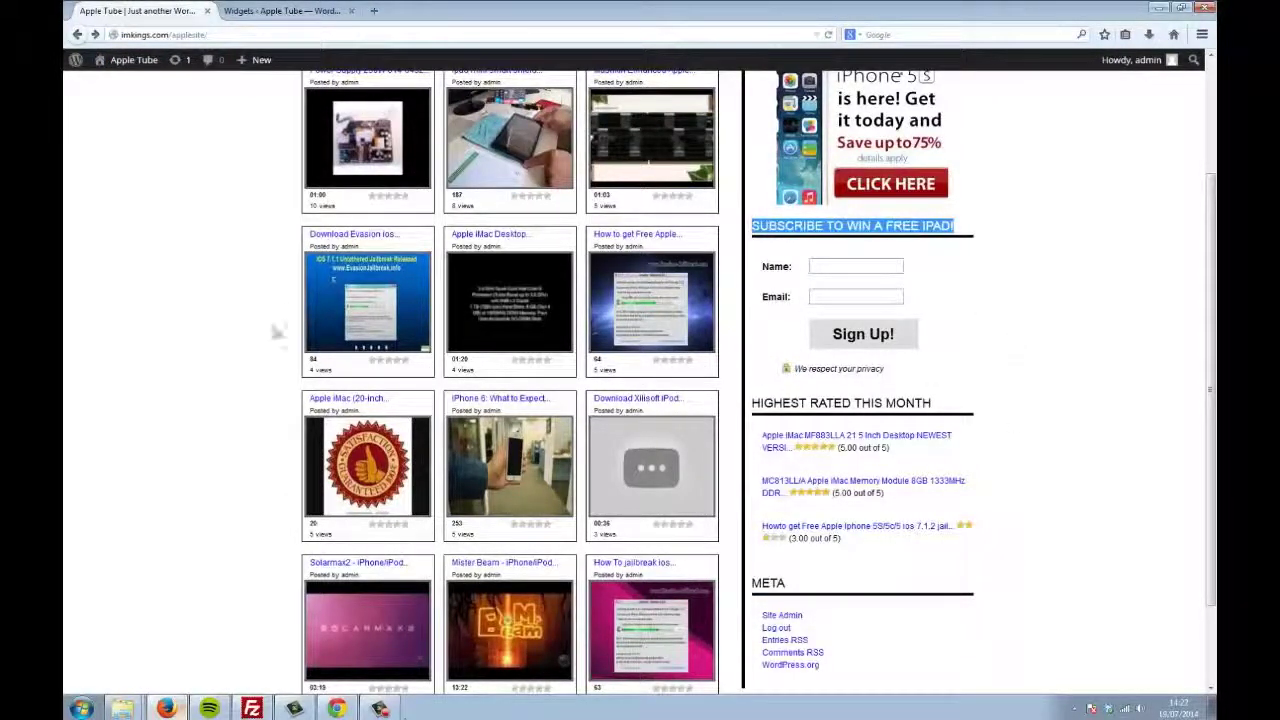
pyautogui.click(280, 10)
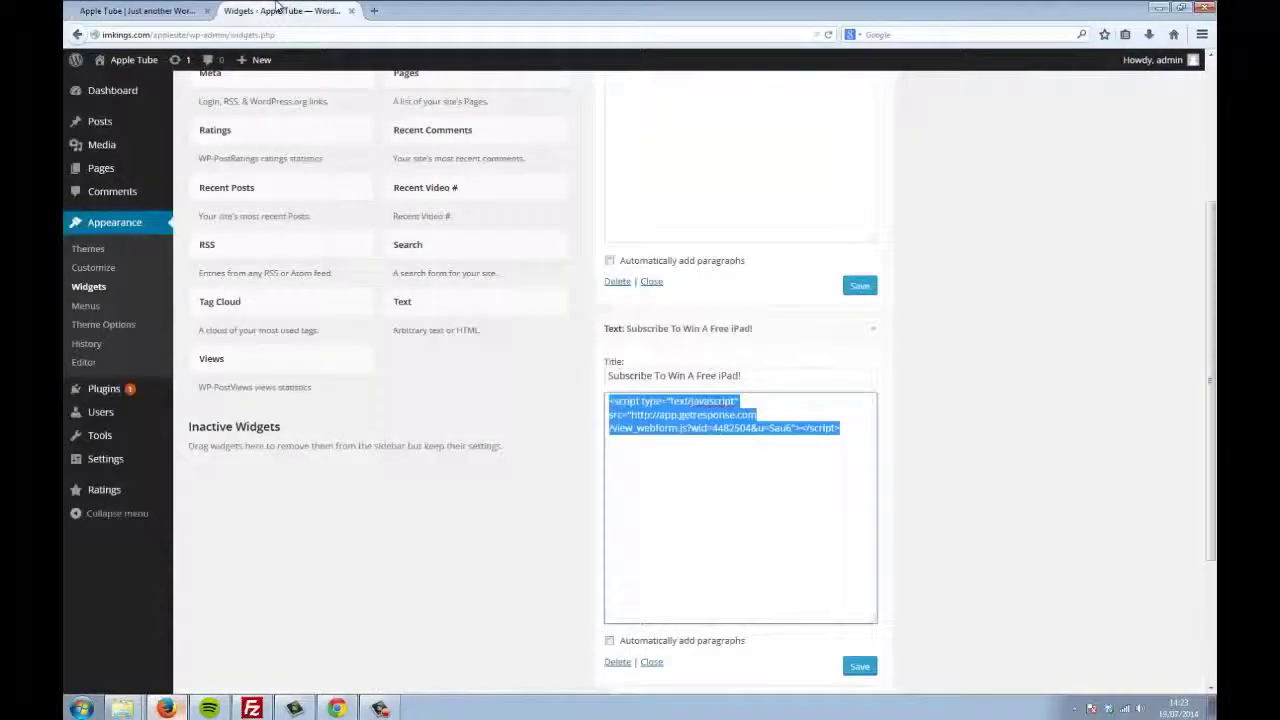
# Examine the Ratings widget and the remaining entries below the subscription widget in Apple Tube's Home Sidebar
pyautogui.click(726, 508)
pyautogui.scroll(1, 726, 500)
pyautogui.scroll(-3, 726, 470)
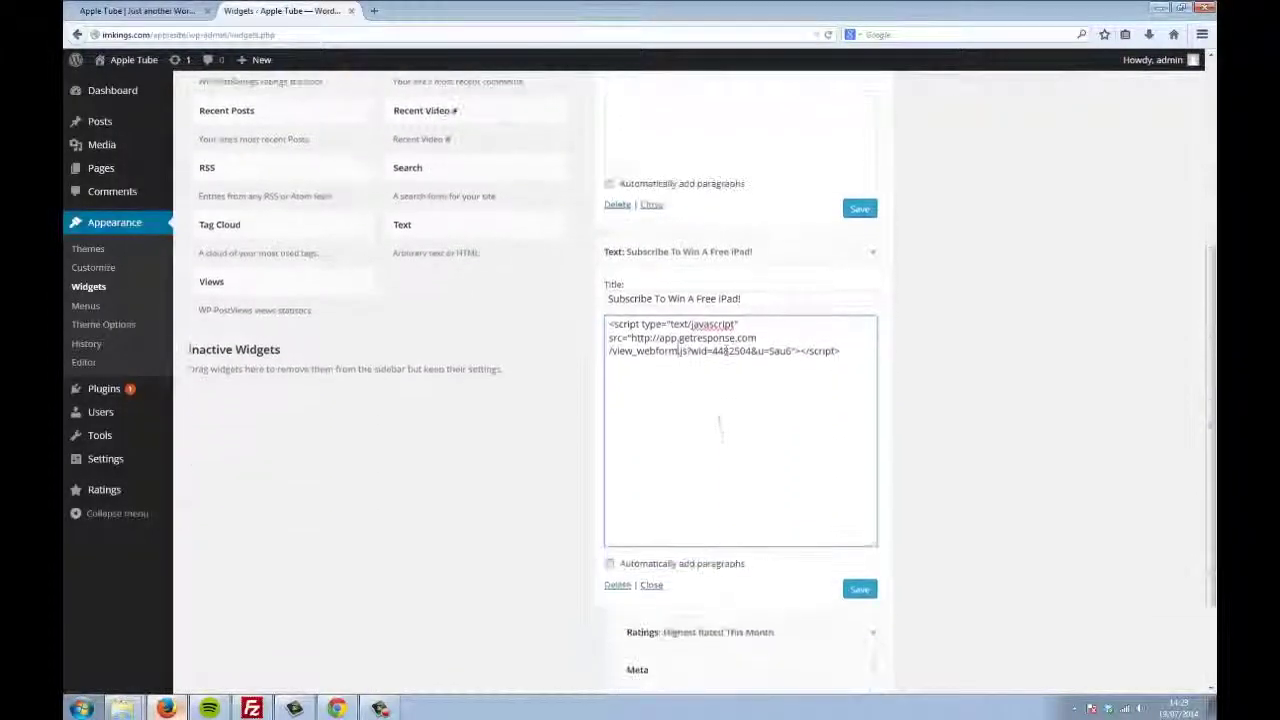
pyautogui.scroll(-3, 726, 432)
pyautogui.click(710, 603)
pyautogui.scroll(-1, 709, 615)
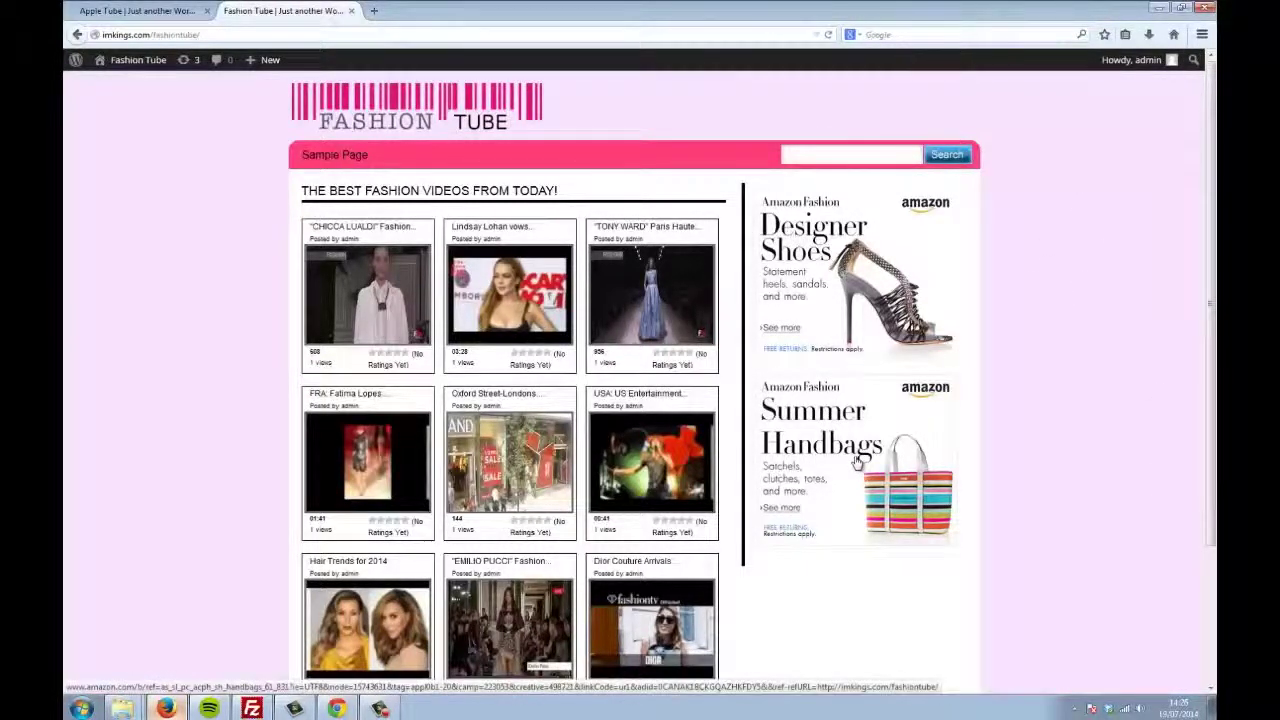
# Open Fashion Tube's Designer Shoes ad in a new browser tab and look through the linked Amazon page
pyautogui.rightClick(830, 221)
pyautogui.click(853, 243)
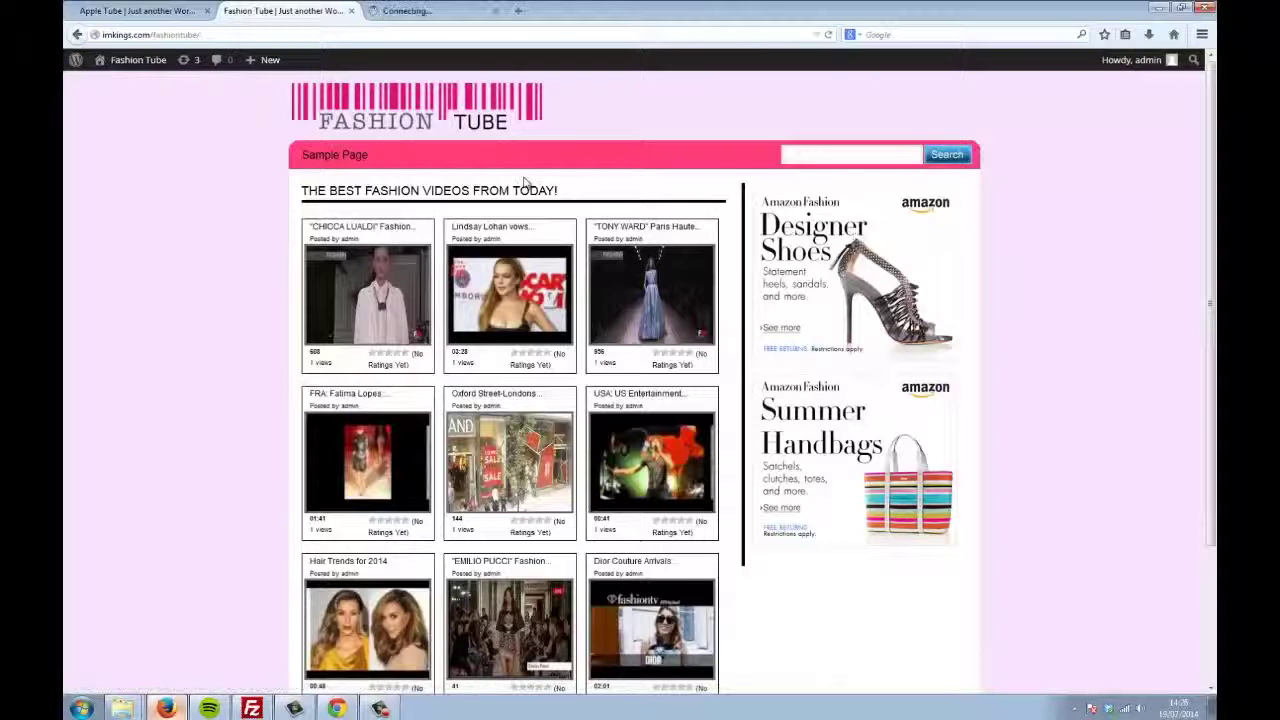
pyautogui.click(425, 12)
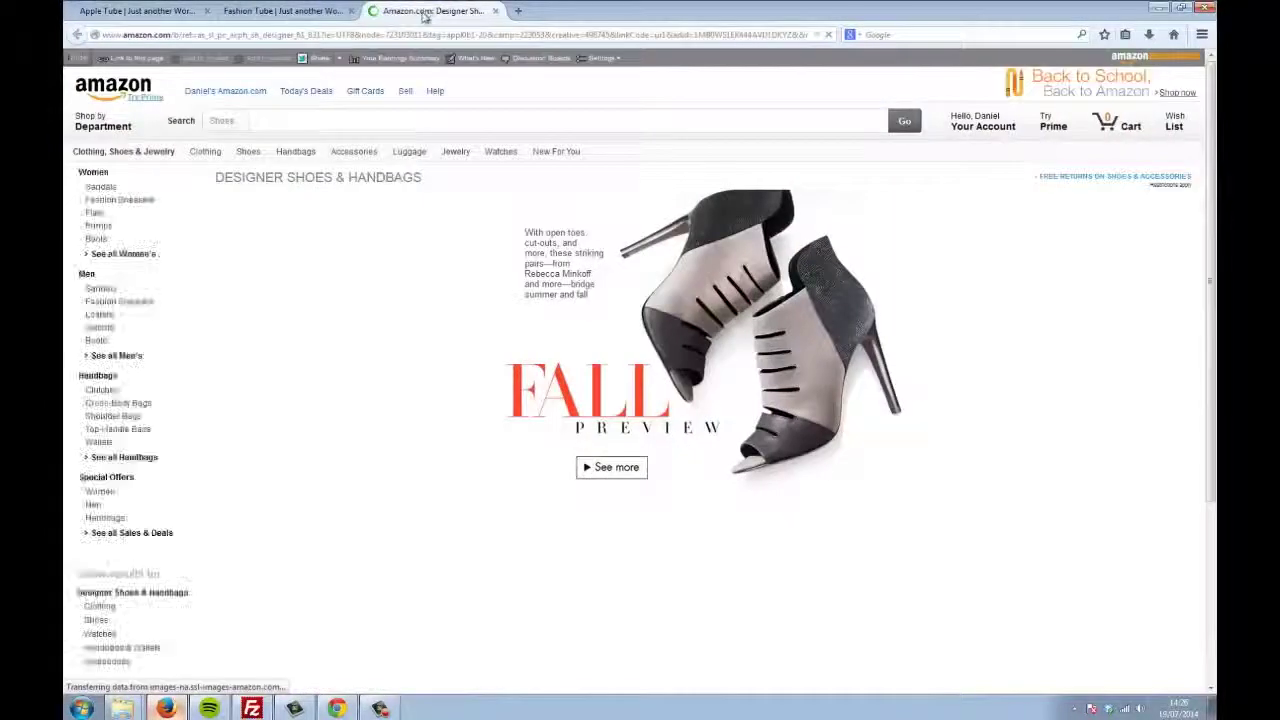
pyautogui.scroll(-3, 397, 255)
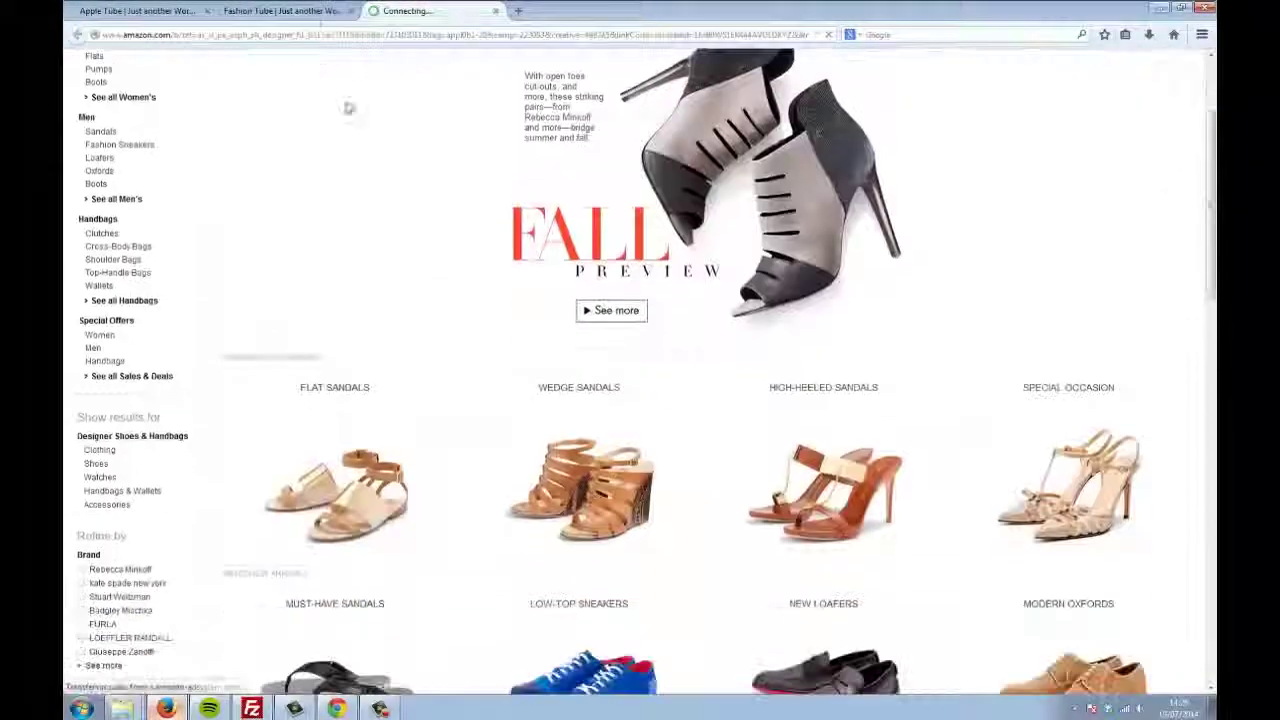
# Return to the Fashion Tube site and review its sidebar ads and the Amazon banner in the footer
pyautogui.click(295, 12)
pyautogui.scroll(-5, 200, 196)
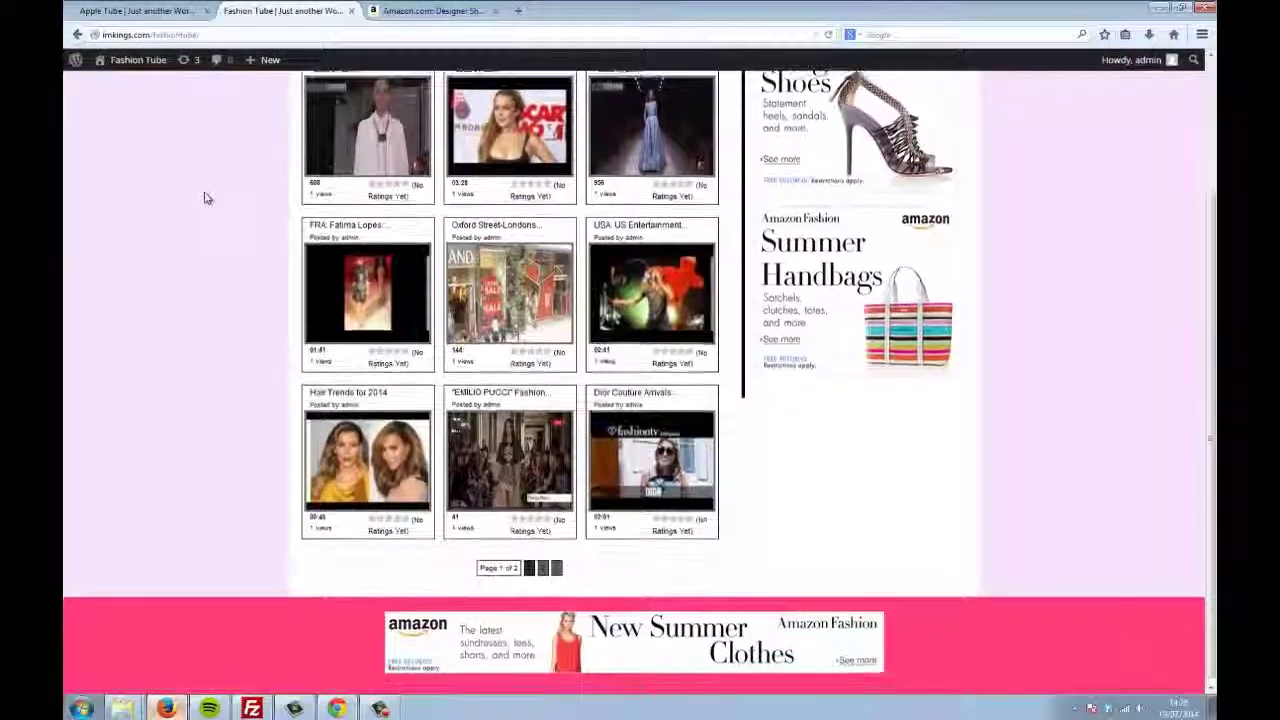
pyautogui.scroll(5, 205, 195)
pyautogui.scroll(-5, 203, 196)
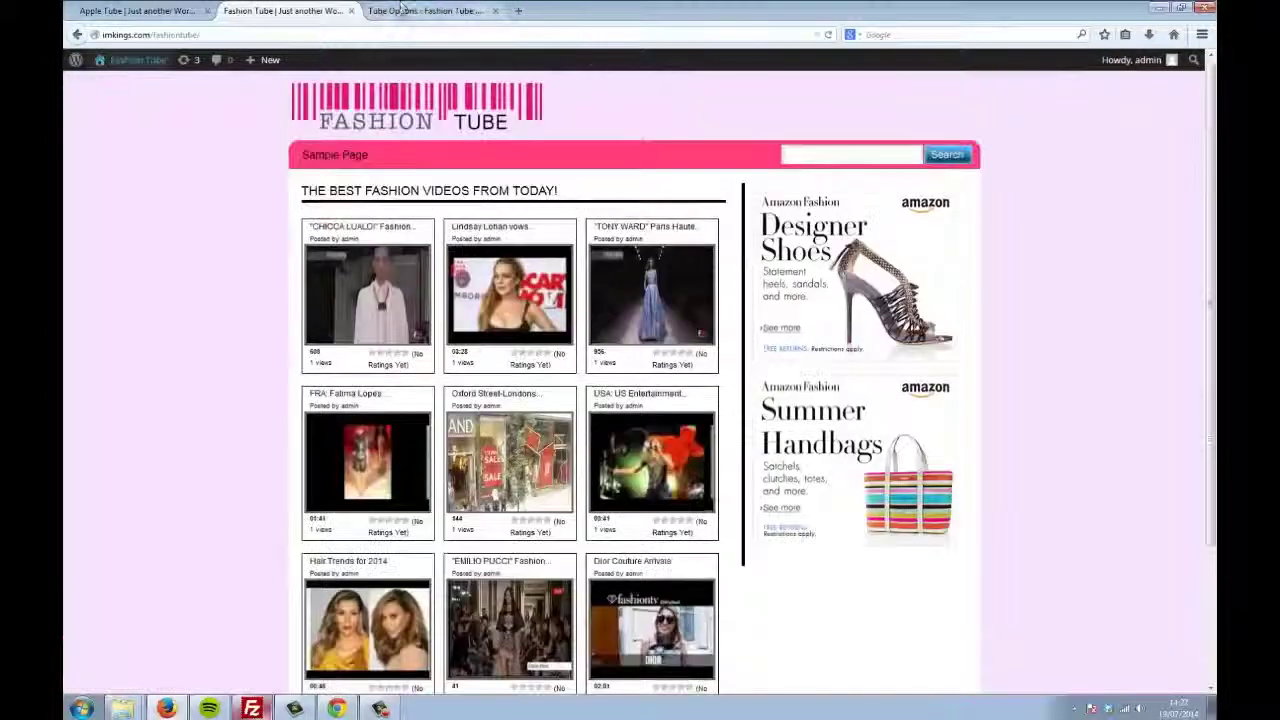
# Examine the keyword list in the Youtube Configuration of the Fashion Tube theme options
pyautogui.click(408, 9)
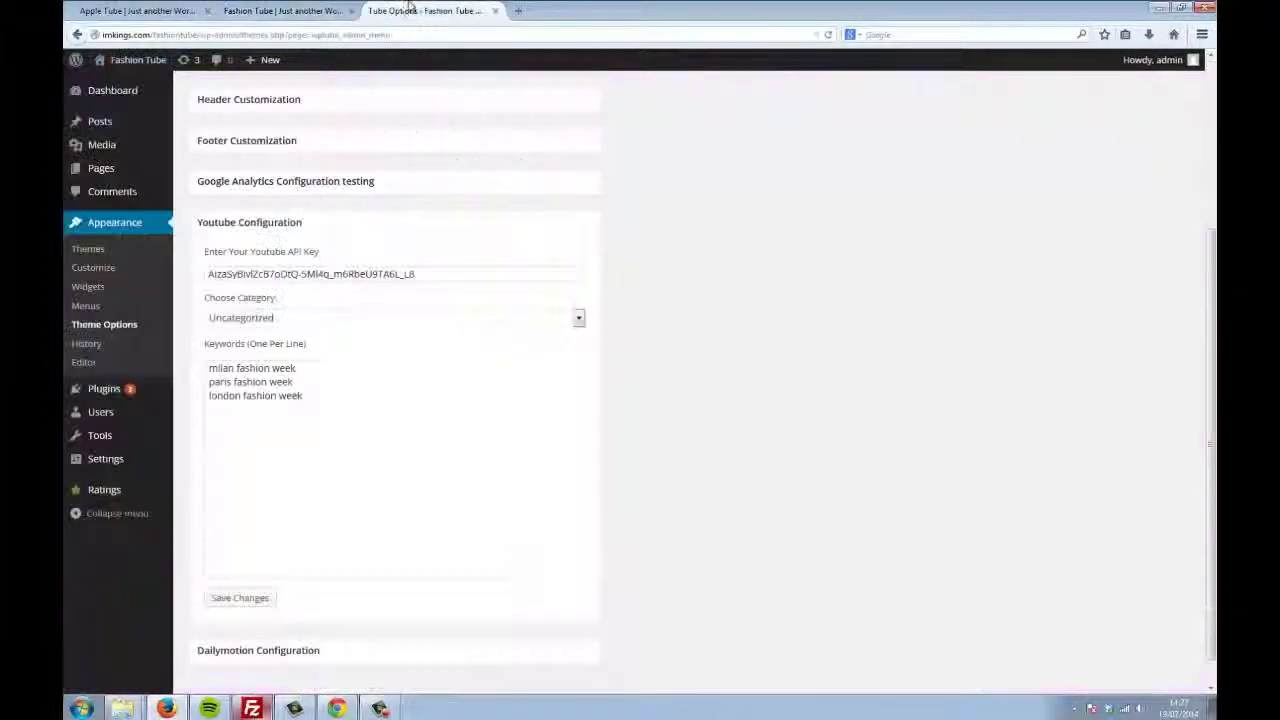
pyautogui.click(351, 386)
pyautogui.moveTo(351, 390); pyautogui.dragTo(314, 374)
pyautogui.click(304, 378)
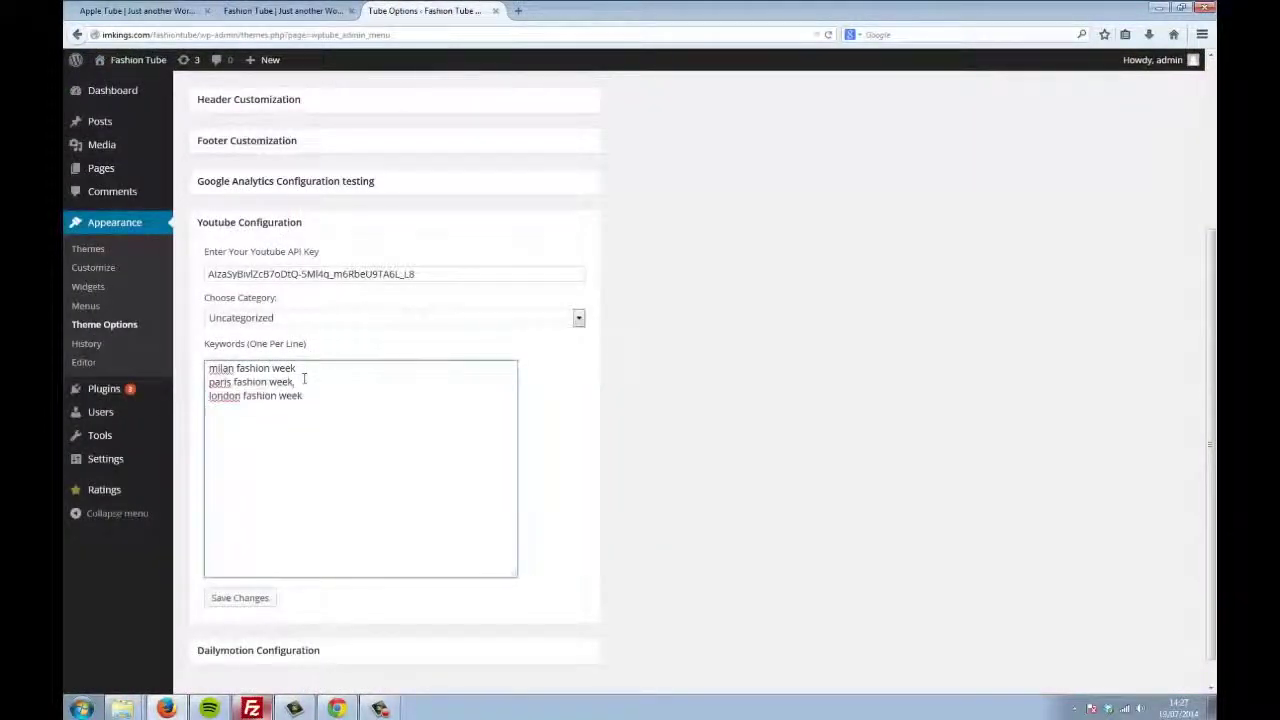
pyautogui.tripleClick(304, 378)
pyautogui.click(324, 365)
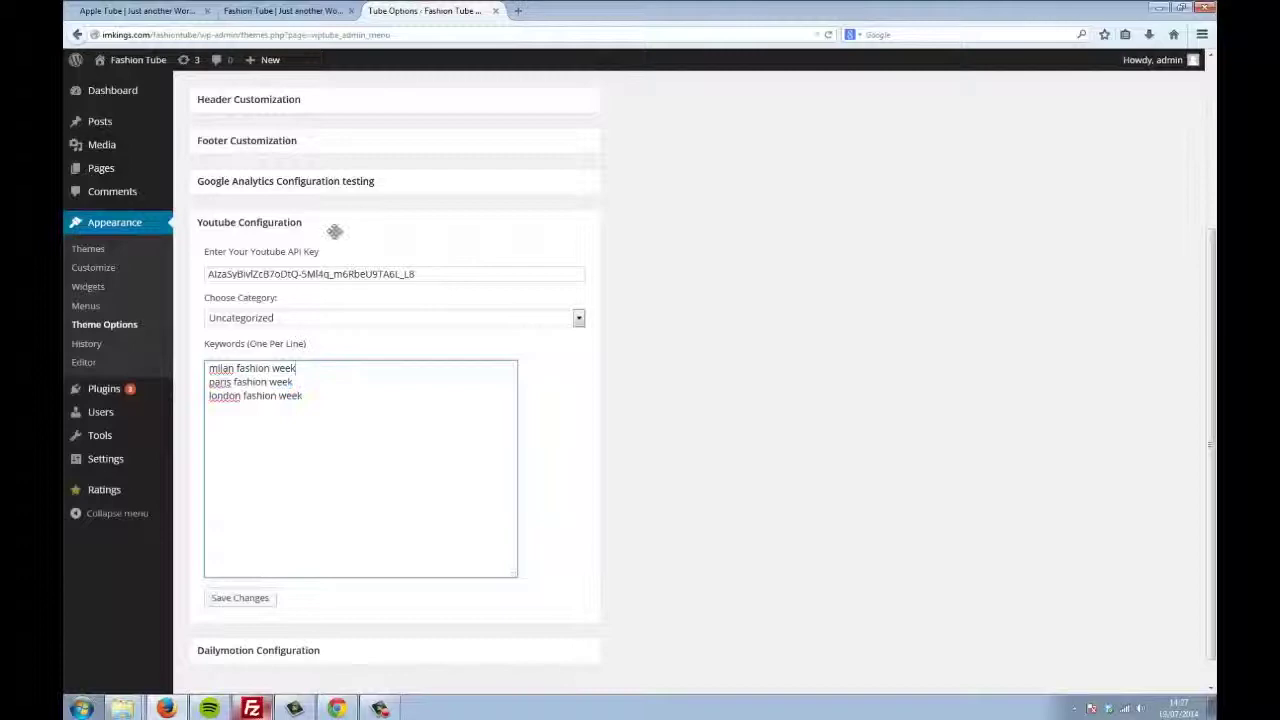
# Go back to the Fashion Tube home page and look over the auto-posted fashion videos
pyautogui.click(295, 12)
pyautogui.scroll(-3, 252, 234)
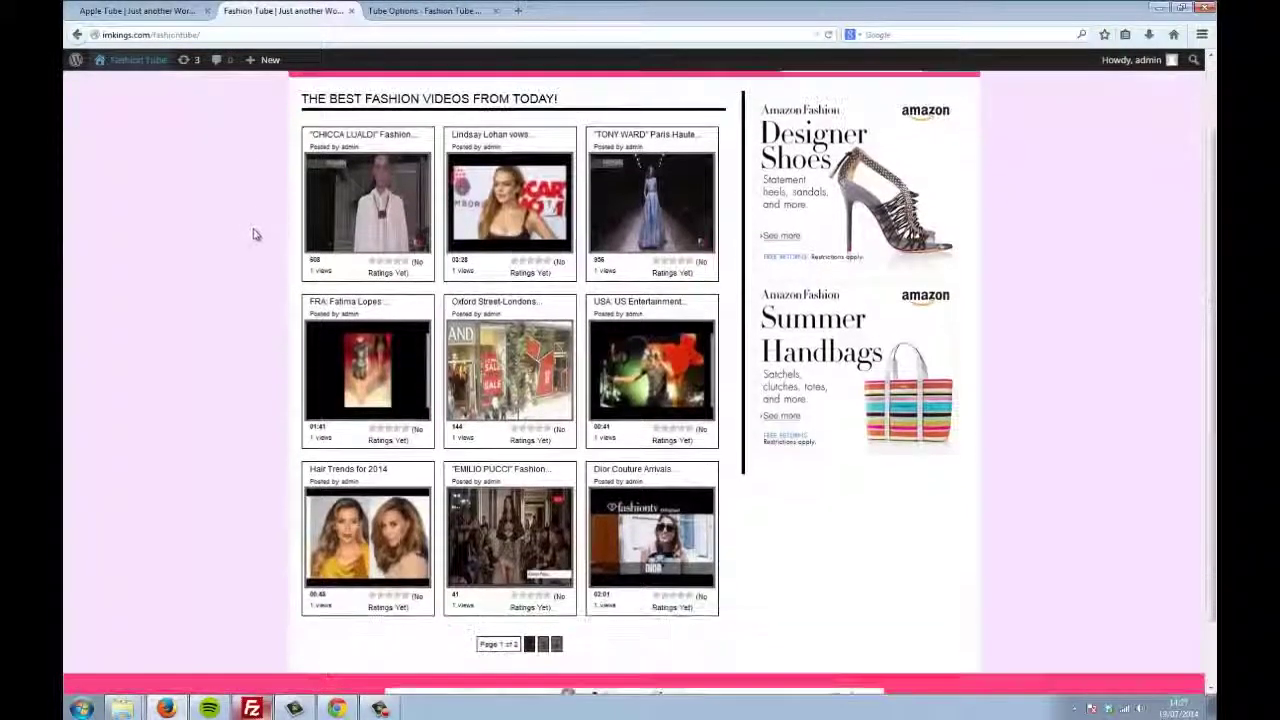
pyautogui.scroll(1, 243, 430)
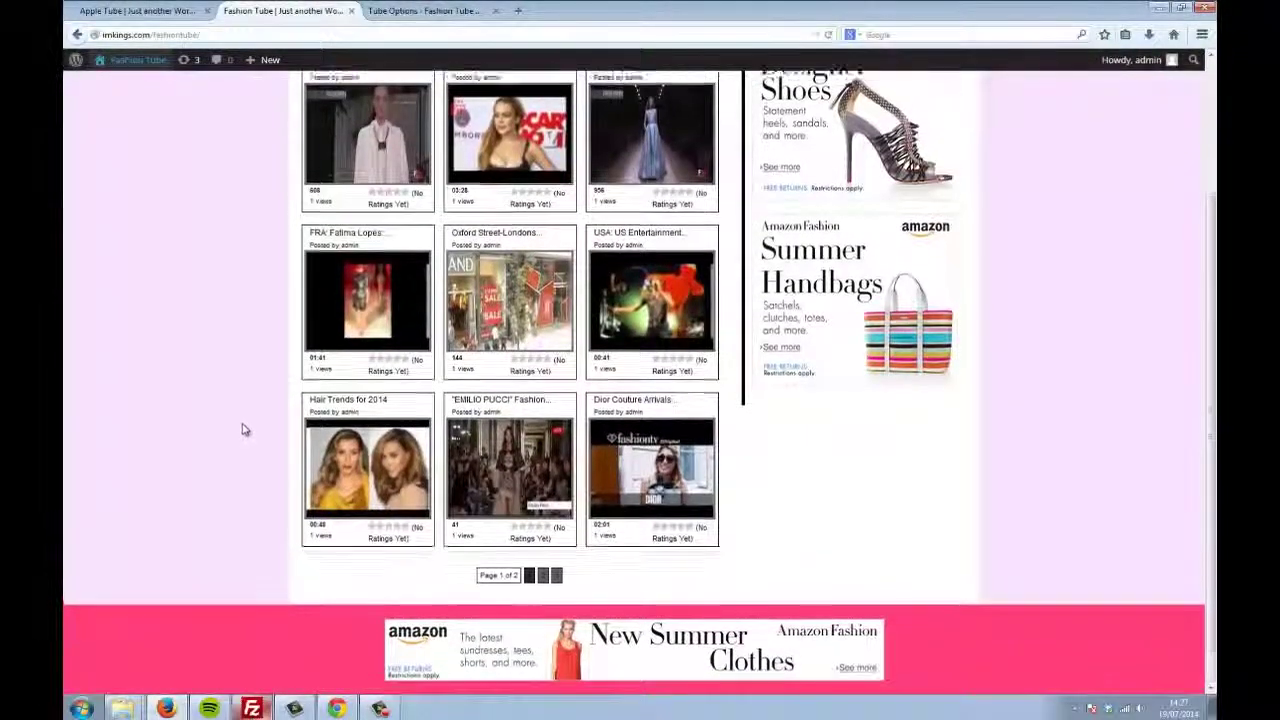
pyautogui.scroll(1, 243, 420)
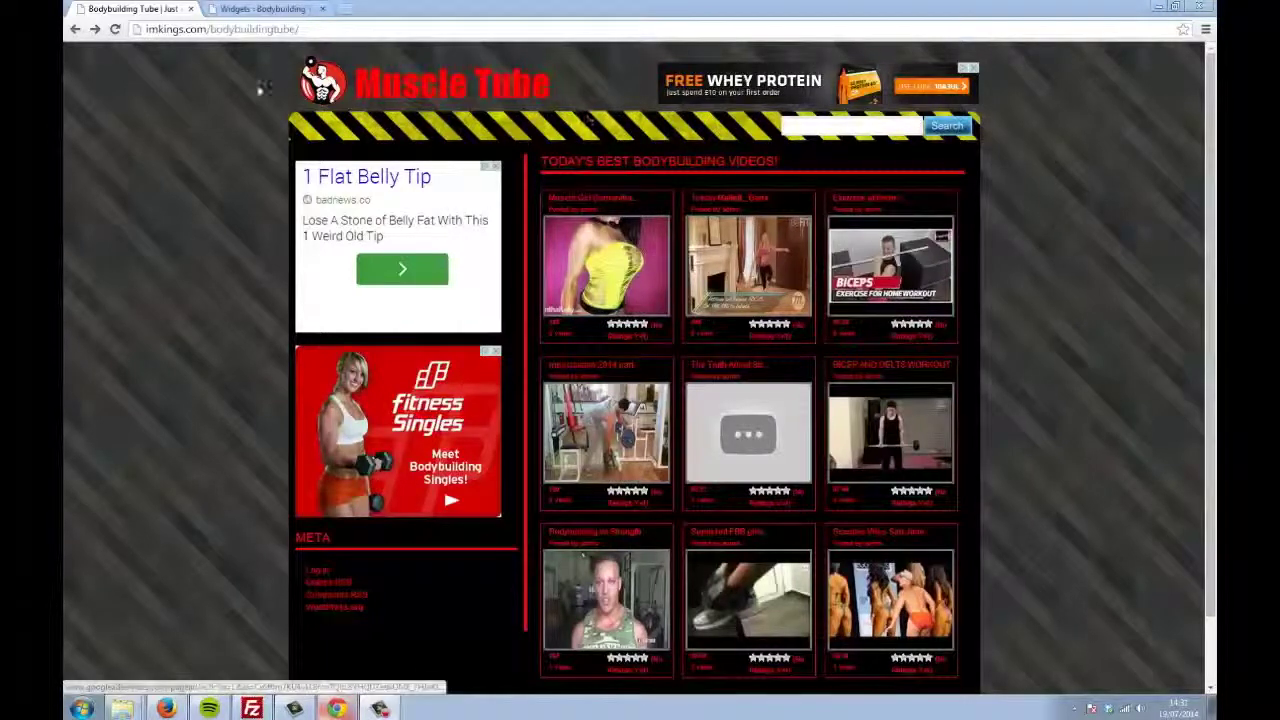
# Expand both Text widgets in the Bodybuilding Tube's Home Sidebar and examine their AdSense code
pyautogui.click(226, 7)
pyautogui.click(700, 174)
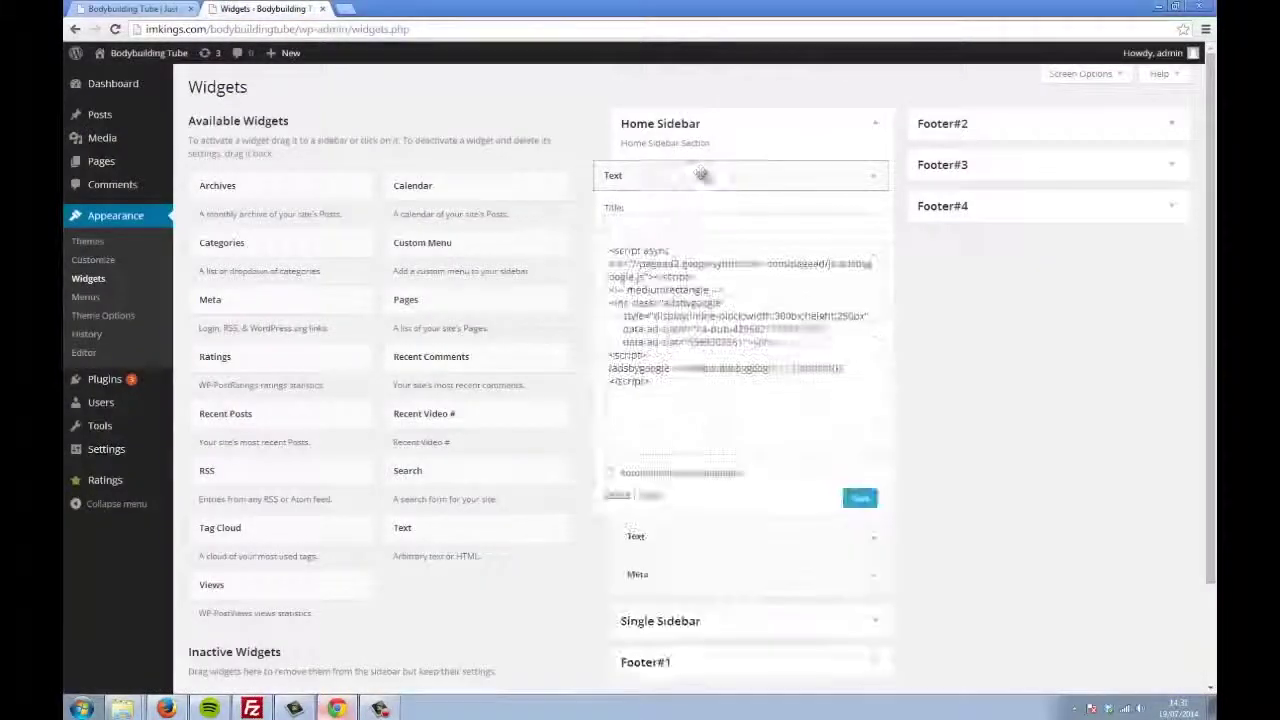
pyautogui.moveTo(688, 416); pyautogui.dragTo(550, 235)
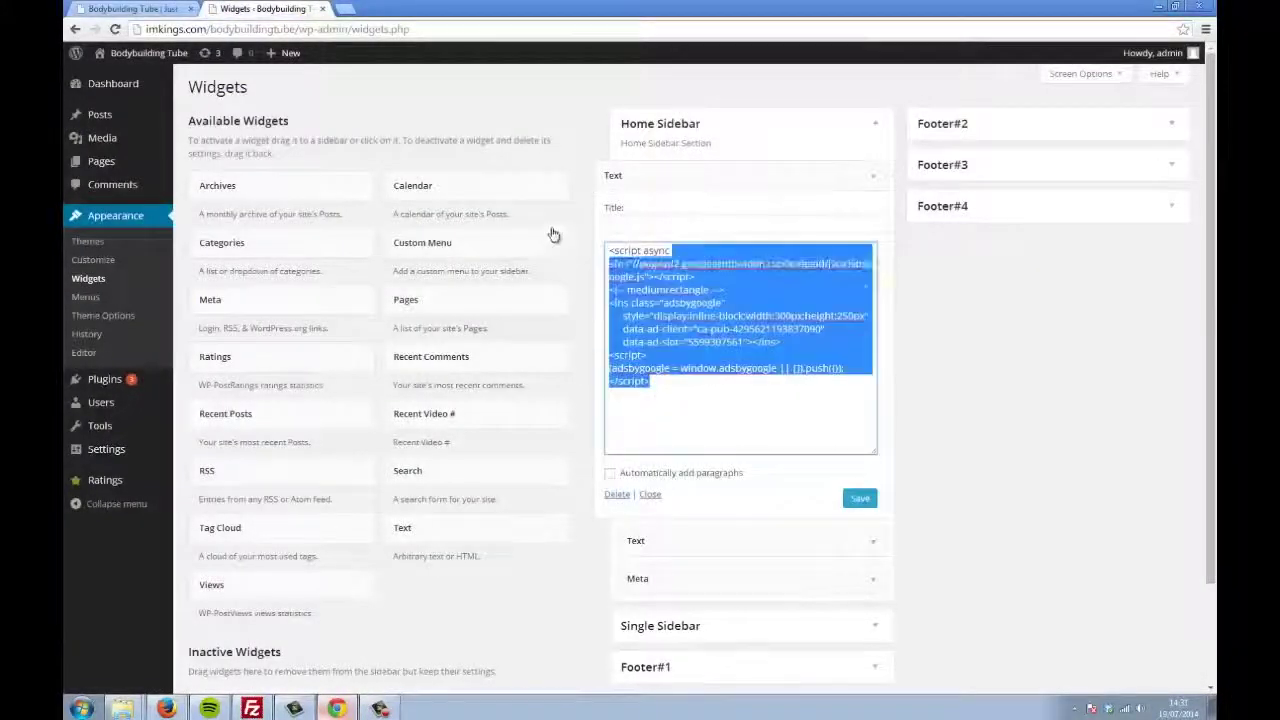
pyautogui.click(1010, 368)
pyautogui.scroll(-1, 1003, 369)
pyautogui.click(703, 465)
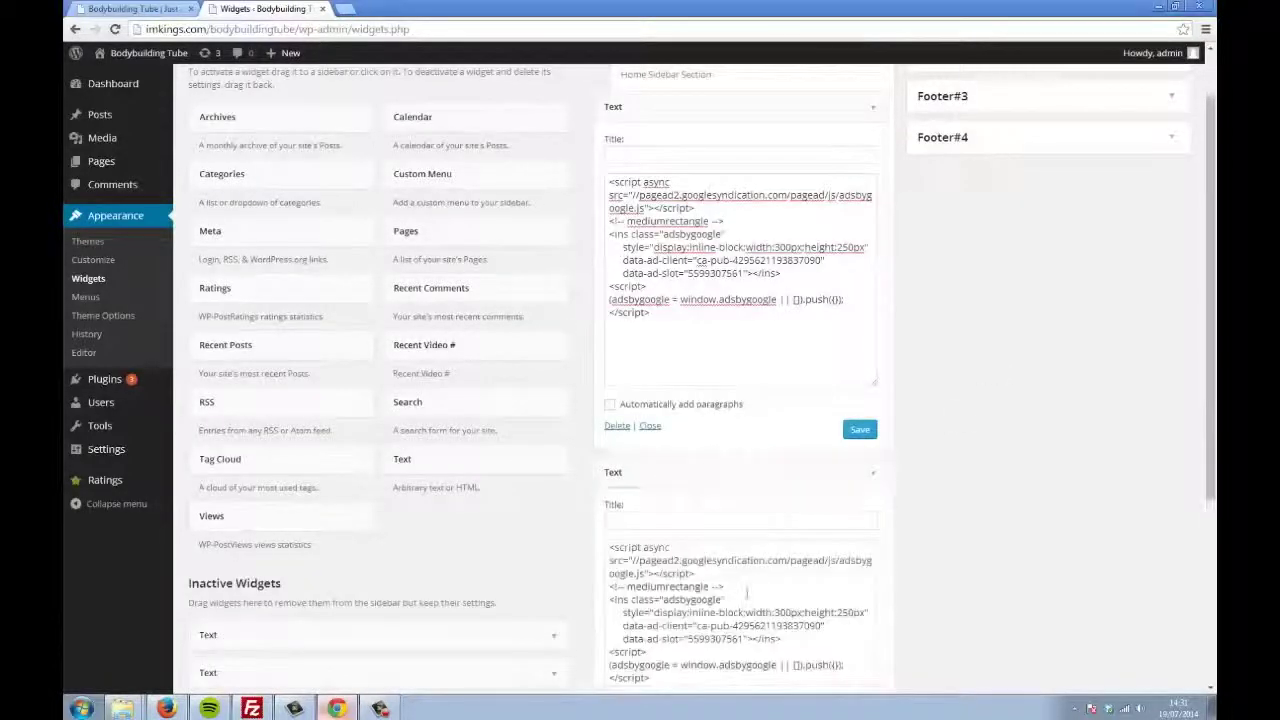
# Highlight the AdSense code in the second Text widget of the Home Sidebar to examine it
pyautogui.scroll(-3, 746, 592)
pyautogui.moveTo(661, 397); pyautogui.dragTo(712, 253)
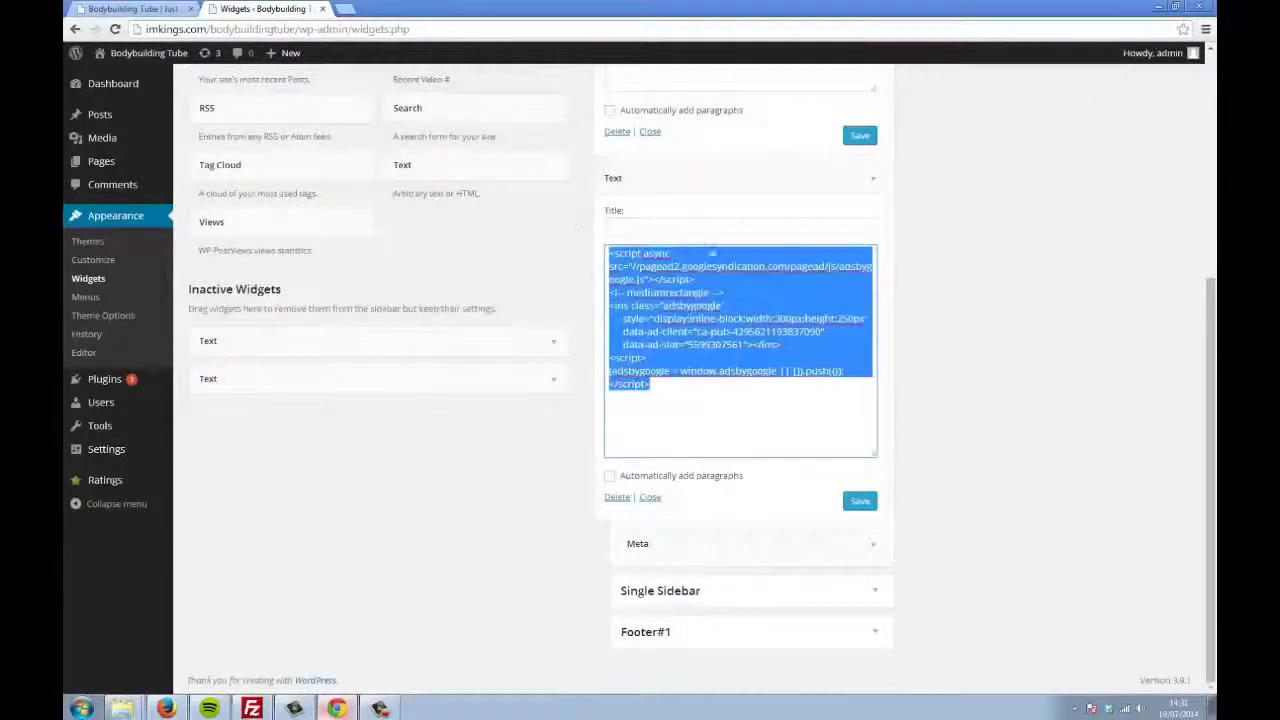
pyautogui.click(1002, 288)
# Open the Bodybuilding Tube theme options and examine the header banner's AdSense code under Header Customization
pyautogui.scroll(2, 1006, 346)
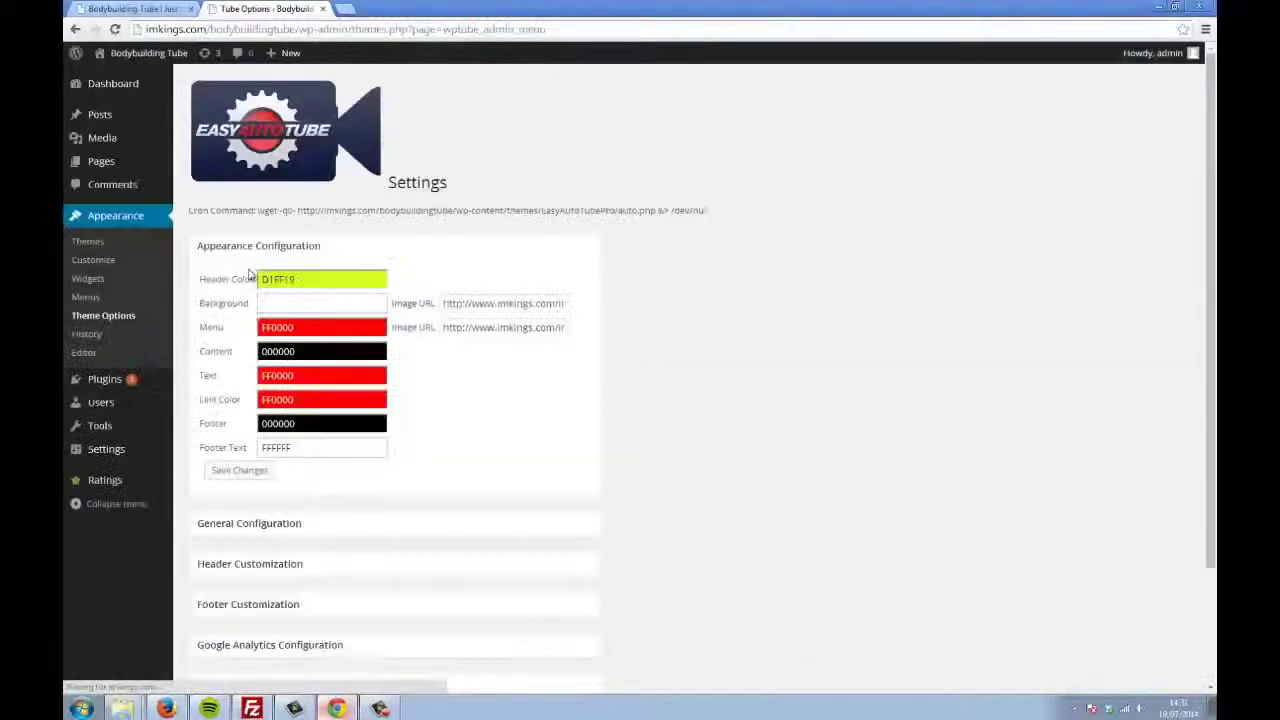
pyautogui.scroll(-2, 336, 298)
pyautogui.click(290, 417)
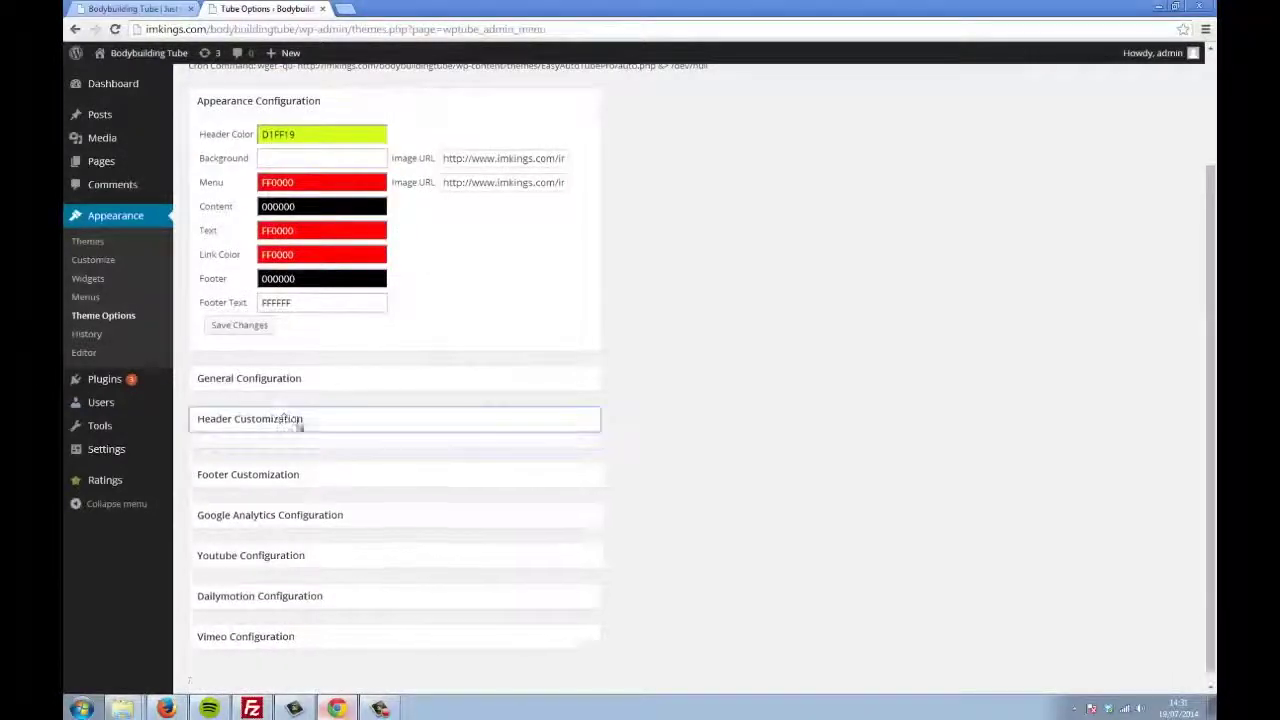
pyautogui.scroll(-2, 368, 388)
pyautogui.scroll(-3, 360, 490)
pyautogui.moveTo(262, 516); pyautogui.dragTo(167, 430)
pyautogui.rightClick(170, 428)
pyautogui.click(210, 455)
pyautogui.click(834, 434)
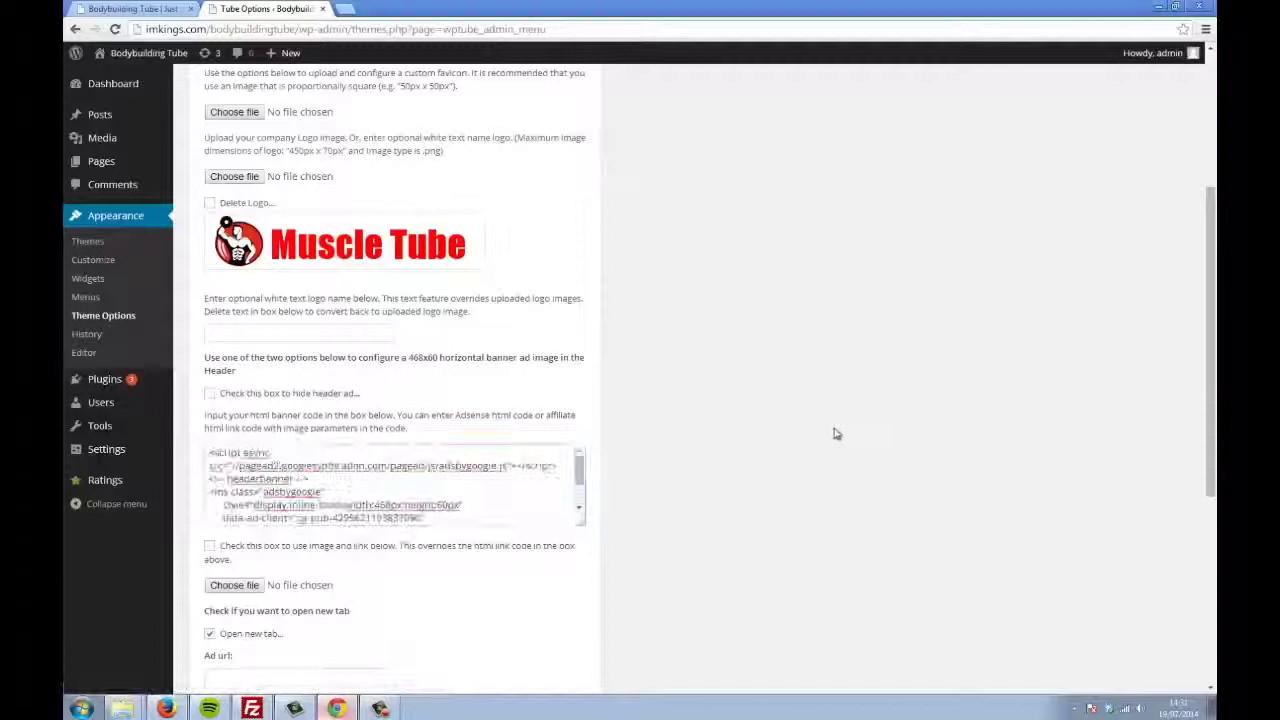
pyautogui.scroll(3, 450, 470)
# Return to the site's front end and look over the sidebar ad and subscription form on the Apple Tube home page
pyautogui.click(140, 8)
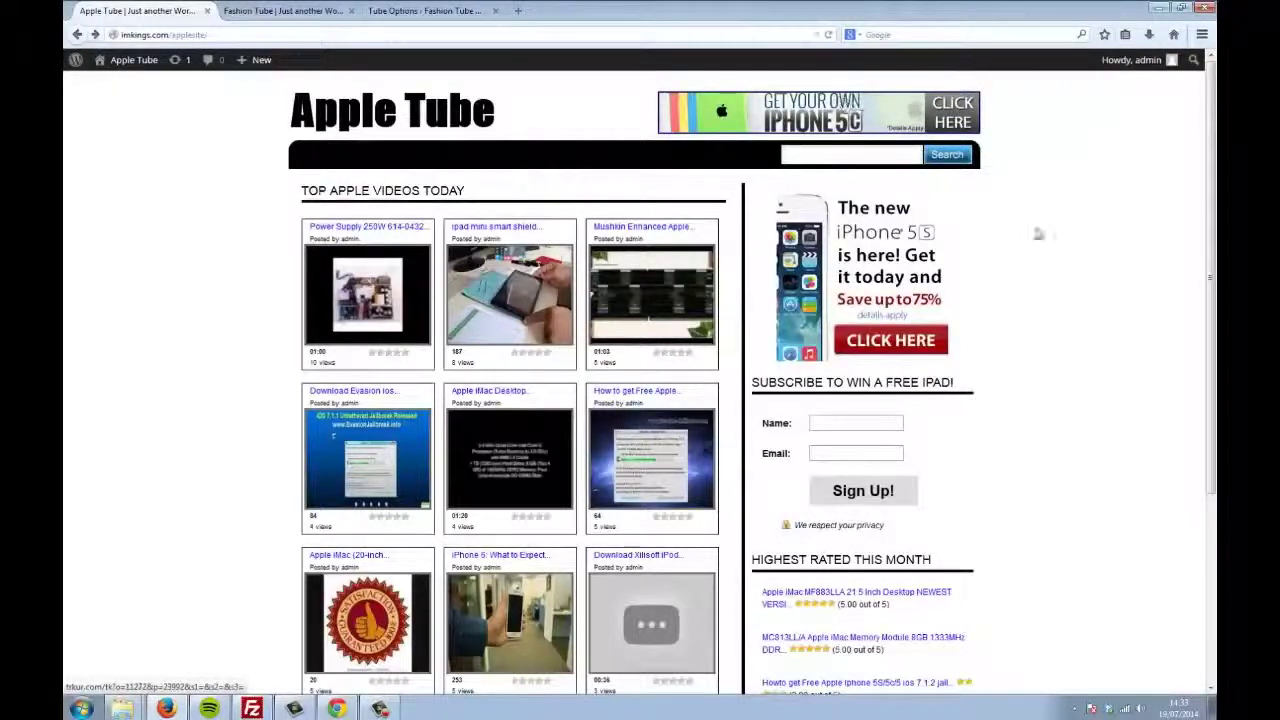
pyautogui.moveTo(997, 391); pyautogui.dragTo(968, 391)
pyautogui.click(1074, 510)
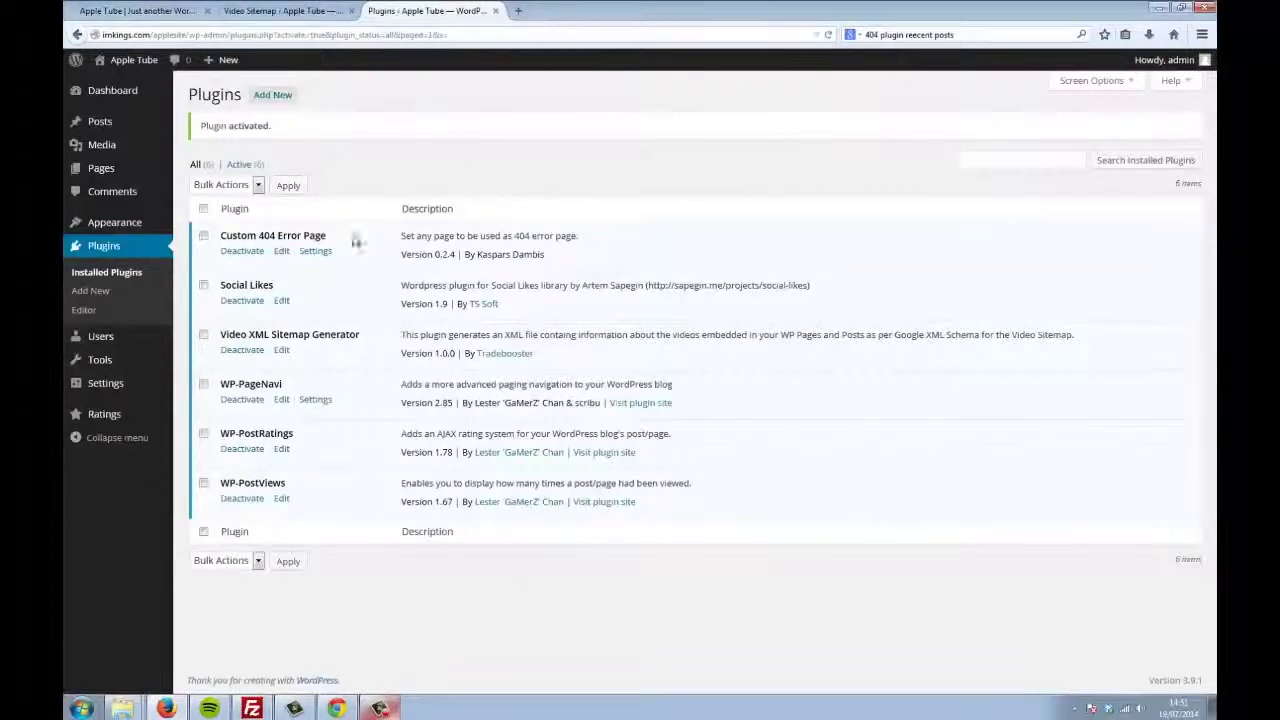
# Review the installed plugins one by one, highlighting Custom 404 Error Page, Social Likes, Video XML Sitemap Generator, WP-PageNavi, WP-PostRatings and WP-PostViews
pyautogui.moveTo(328, 236); pyautogui.dragTo(226, 237)
pyautogui.moveTo(296, 279); pyautogui.dragTo(234, 287)
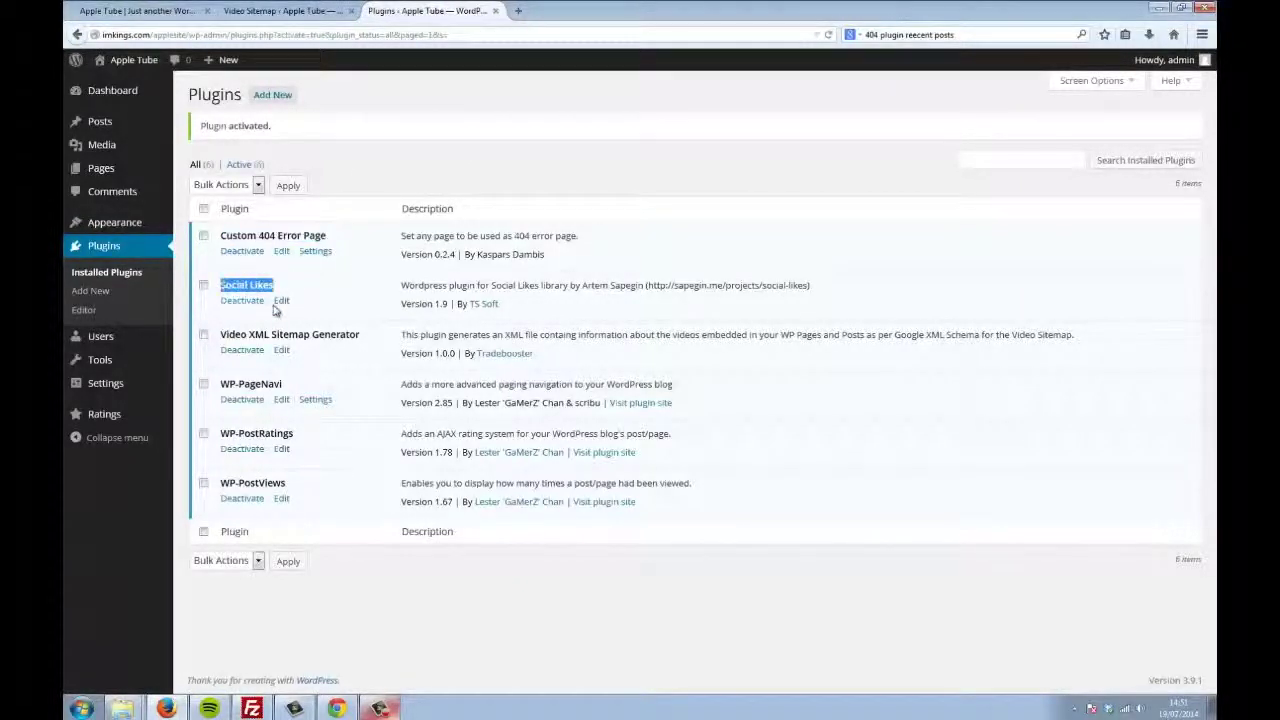
pyautogui.moveTo(358, 337); pyautogui.dragTo(212, 338)
pyautogui.moveTo(300, 386); pyautogui.dragTo(255, 400)
pyautogui.moveTo(297, 443); pyautogui.dragTo(247, 448)
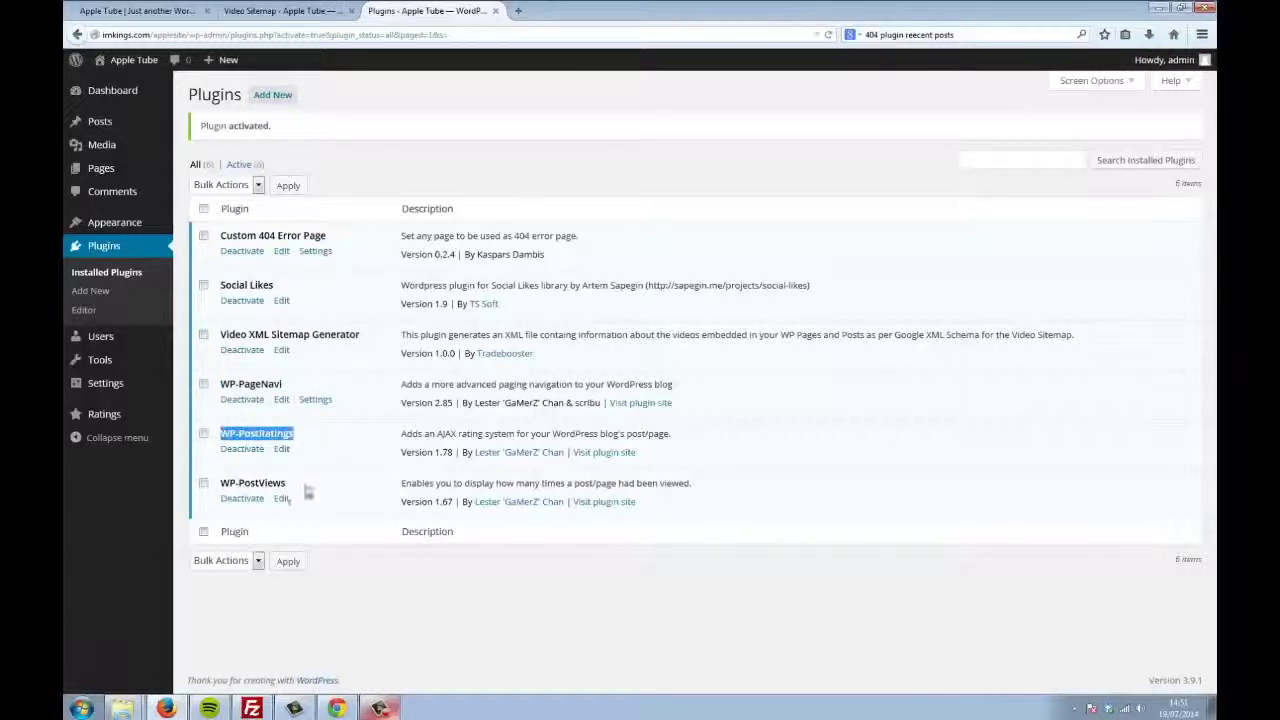
pyautogui.moveTo(308, 491); pyautogui.dragTo(227, 485)
pyautogui.click(447, 628)
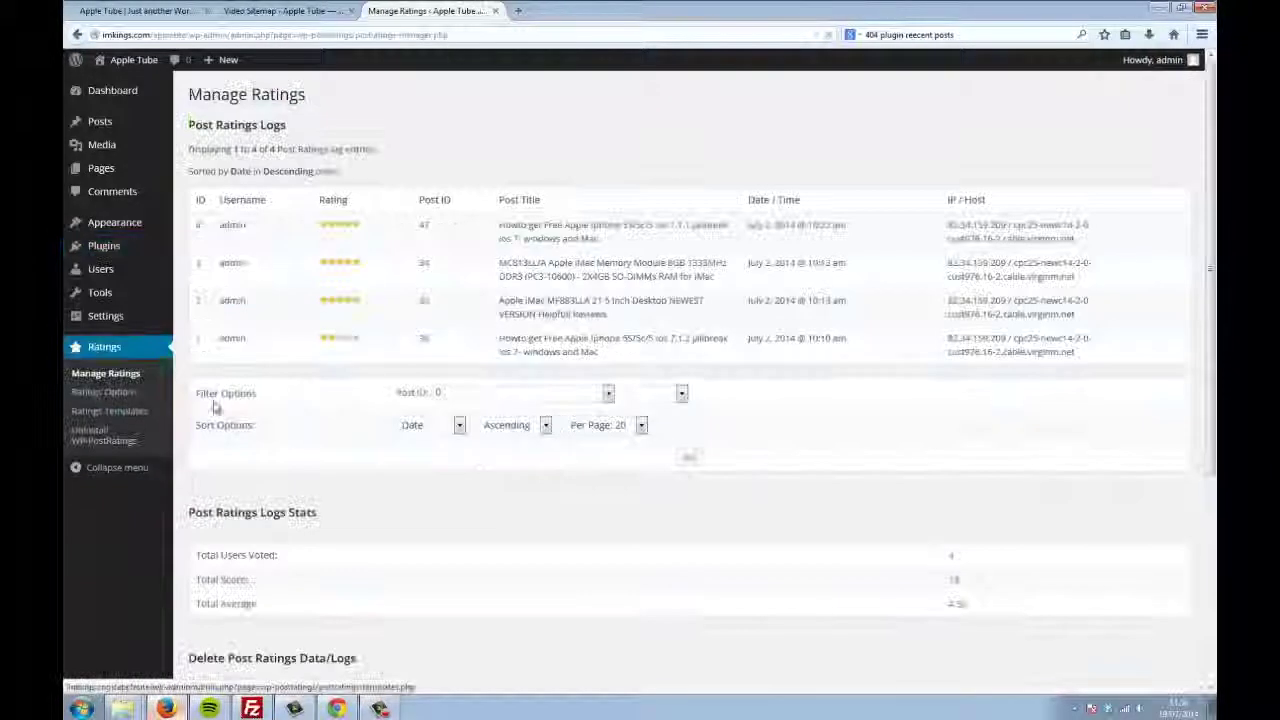
# Review the post ratings logs and statistics on the Manage Ratings page, and open the Social Likes settings
pyautogui.scroll(-3, 337, 337)
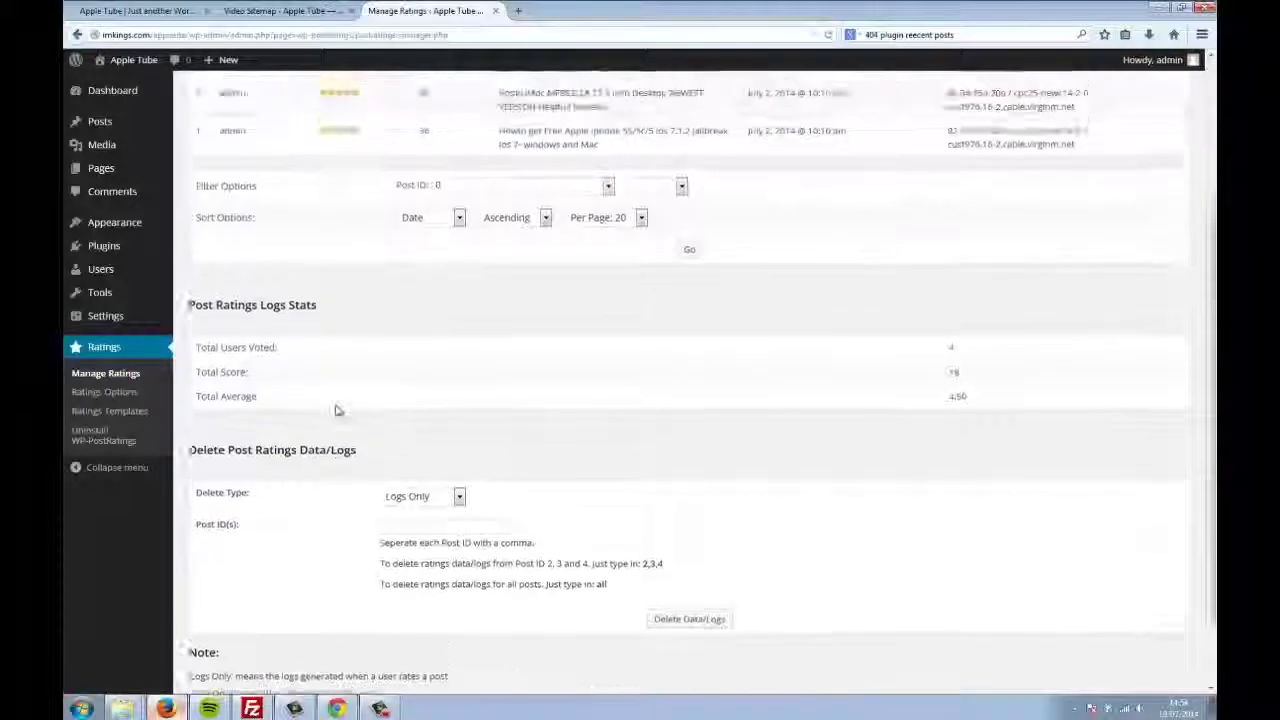
pyautogui.scroll(3, 337, 410)
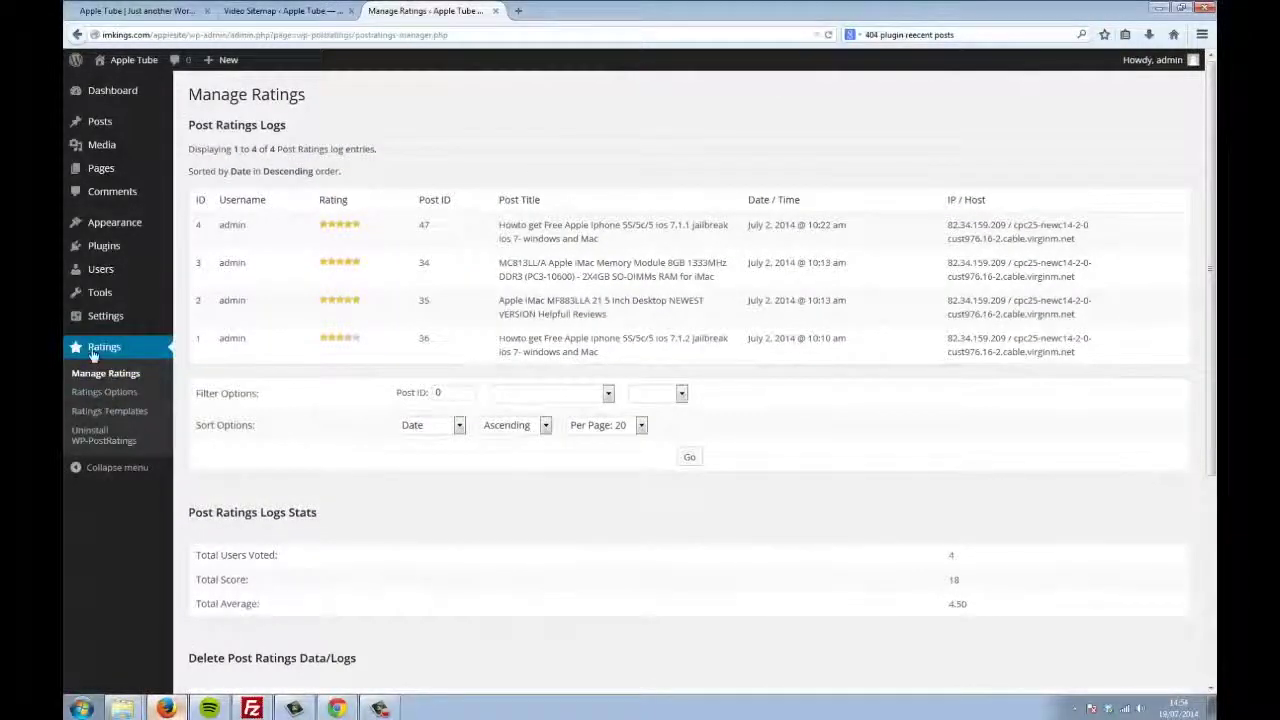
pyautogui.moveTo(100, 316)
pyautogui.click(214, 458)
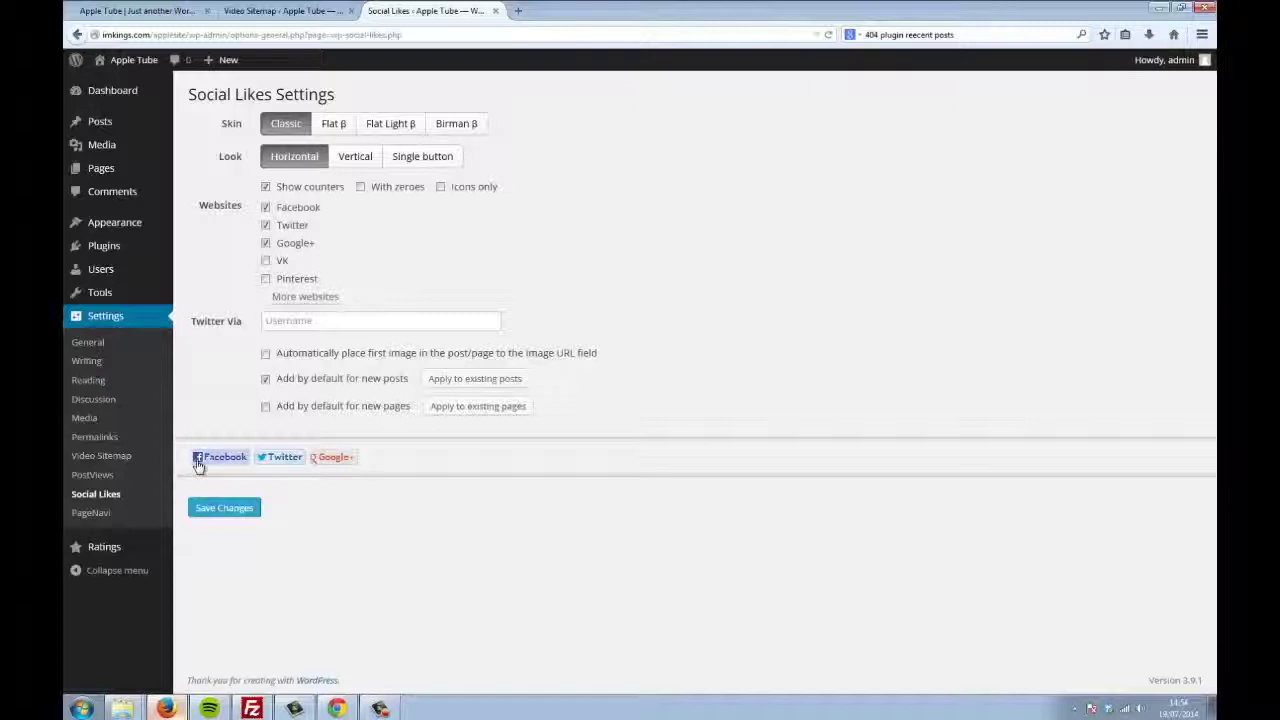
# Open the Video Sitemap settings and compare them with the custom 404 page open in the other browser tab
pyautogui.click(101, 456)
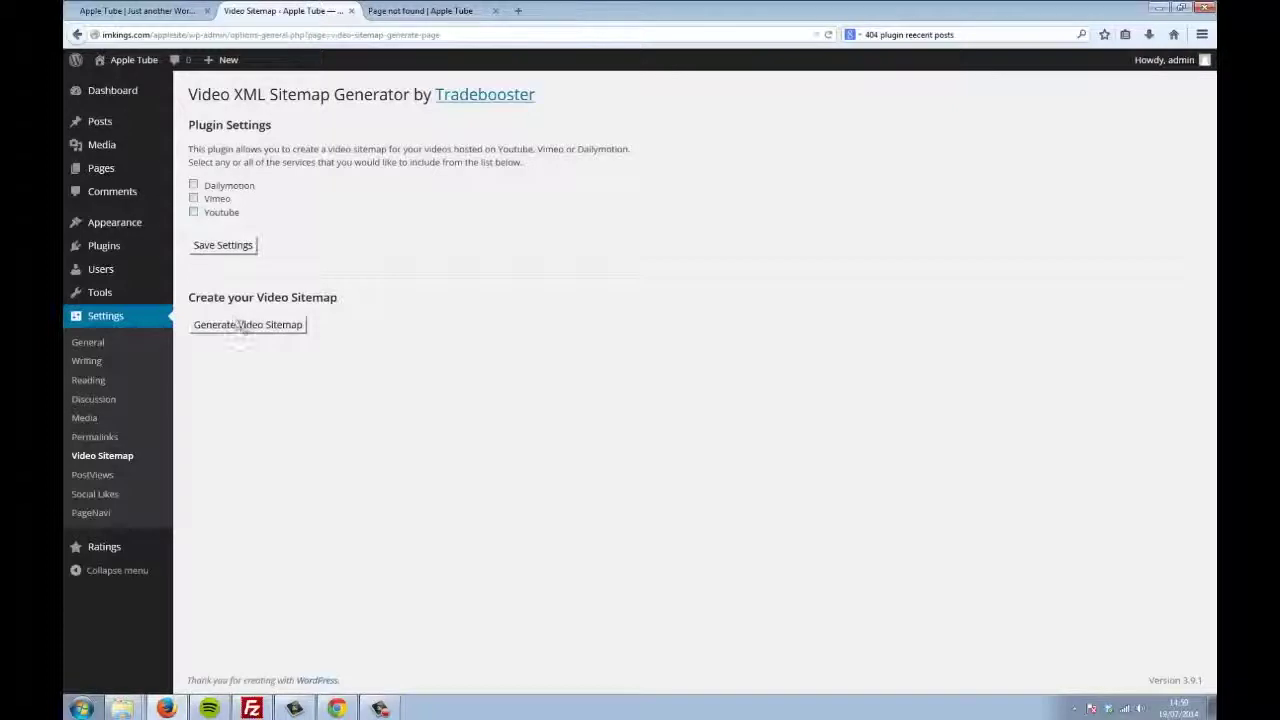
pyautogui.click(420, 11)
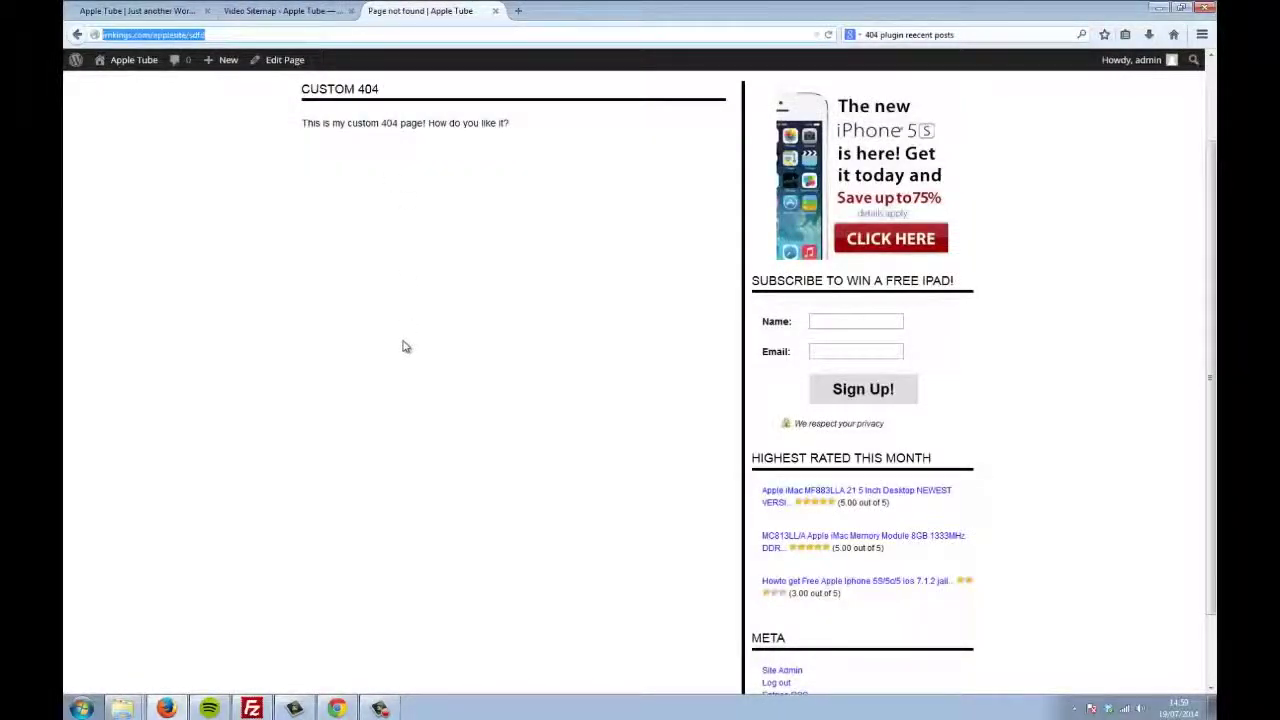
pyautogui.hotkey('ctrl', 'shift', 'Tab')
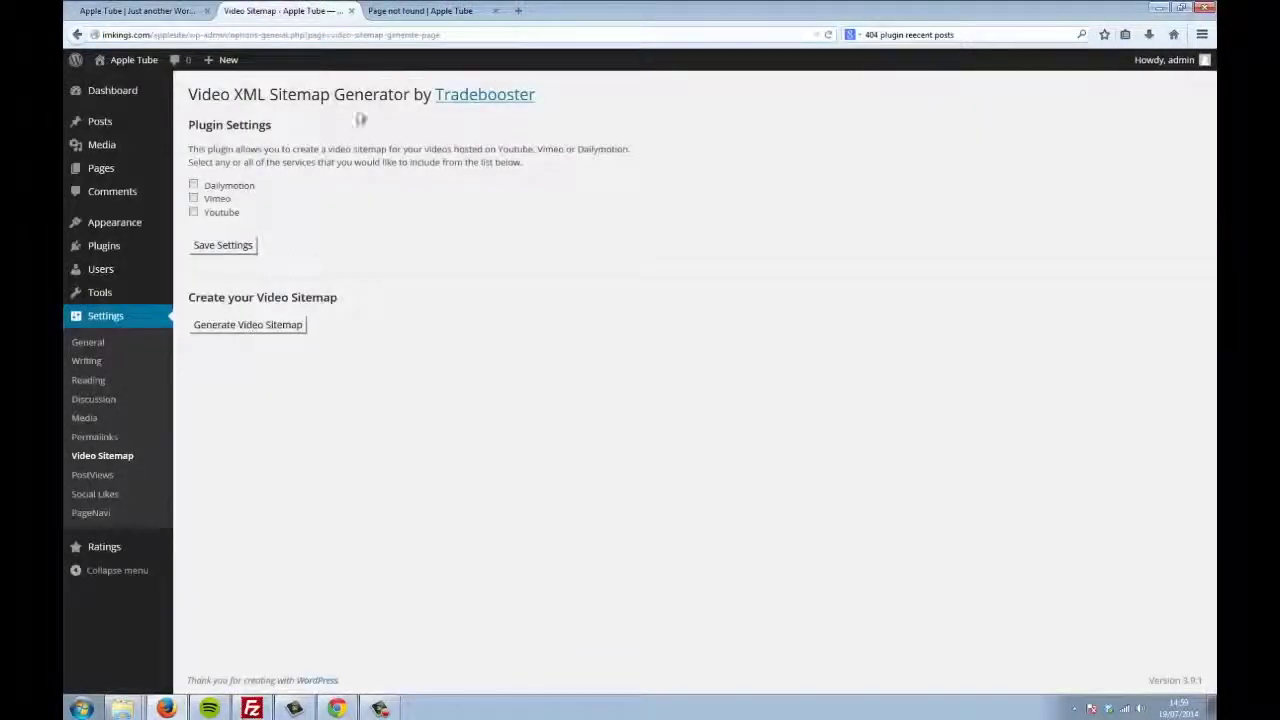
pyautogui.click(386, 18)
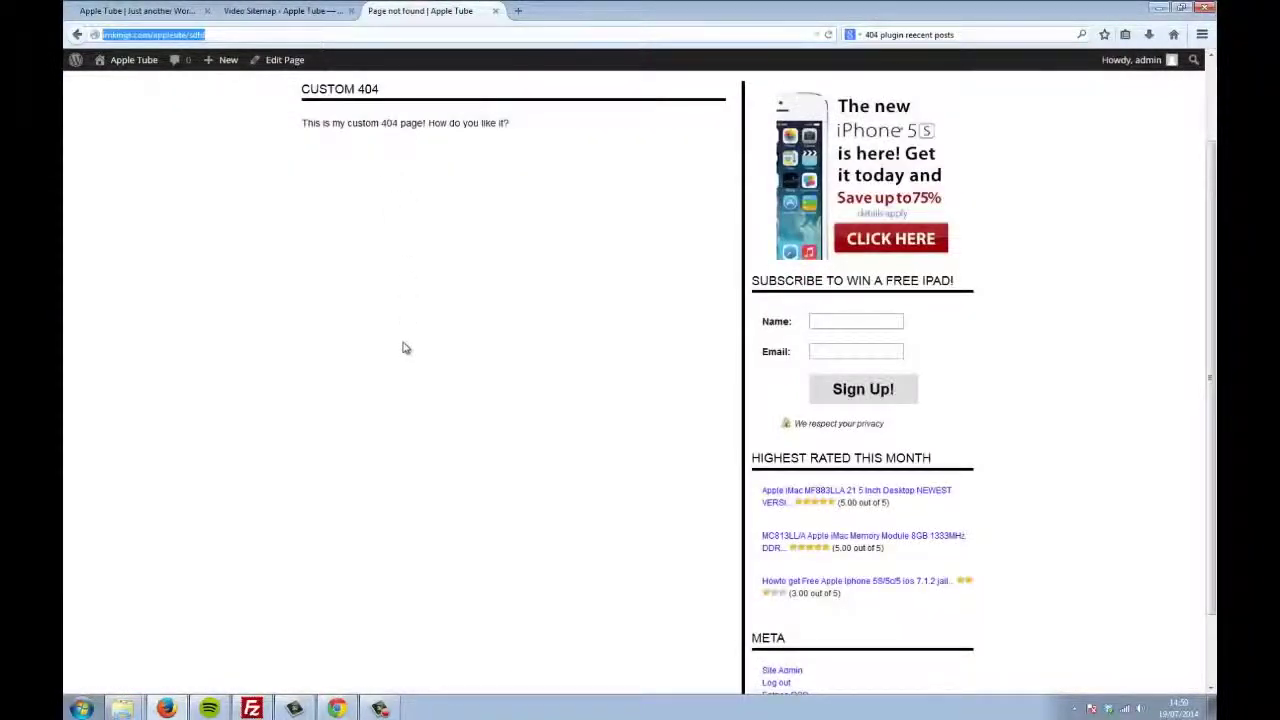
pyautogui.hotkey('ctrl', 'shift', 'Tab')
# Review the templates and display options in the PostViews settings, and return to the Social Likes settings
pyautogui.click(100, 475)
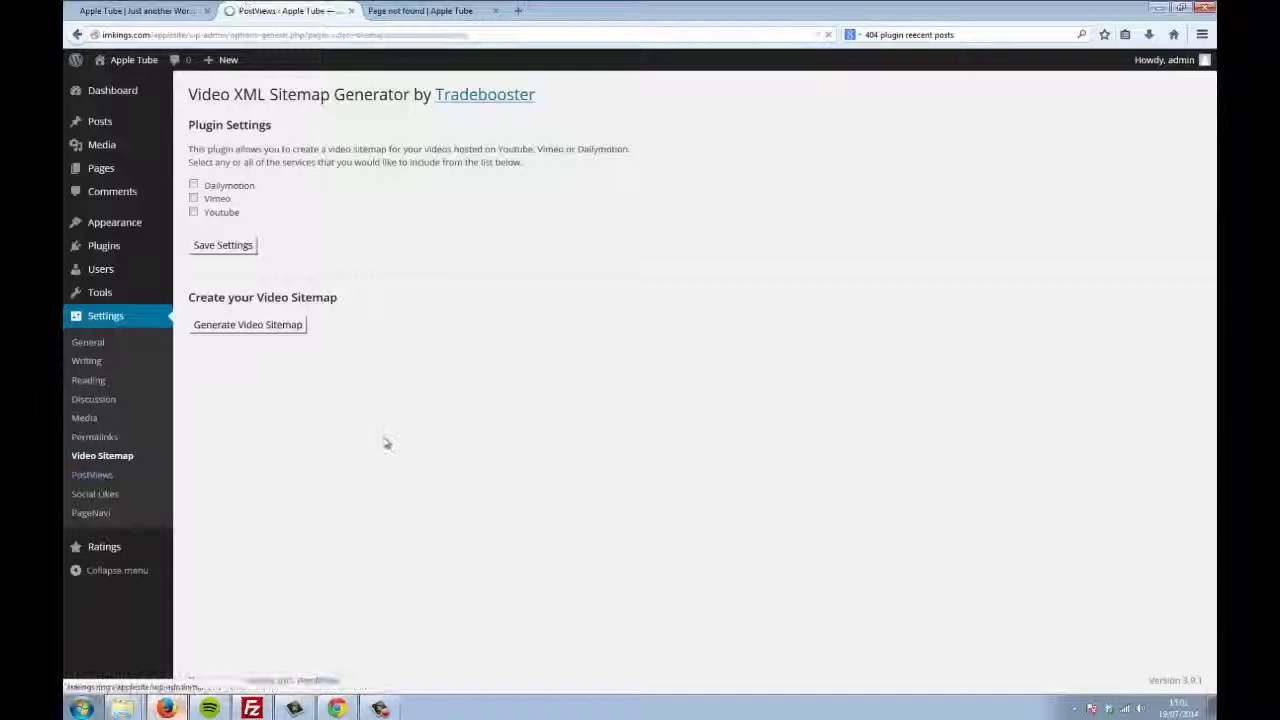
pyautogui.scroll(-3, 430, 342)
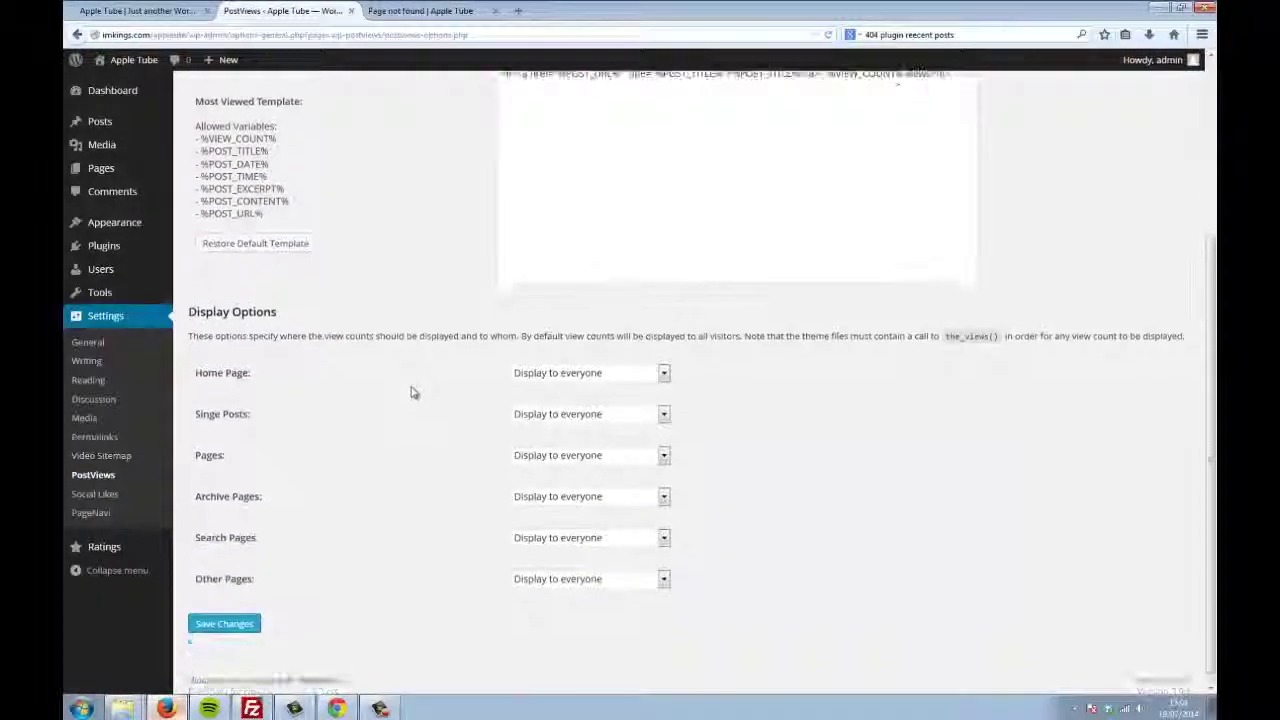
pyautogui.scroll(3, 417, 386)
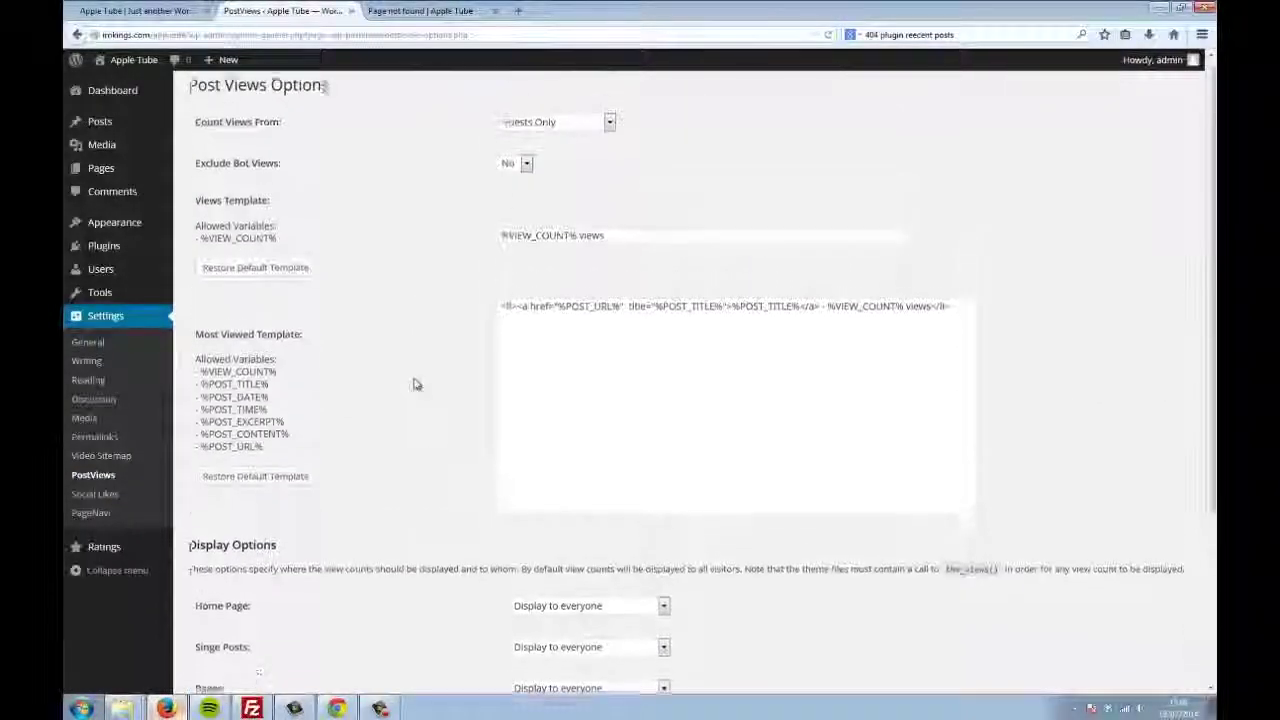
pyautogui.click(95, 494)
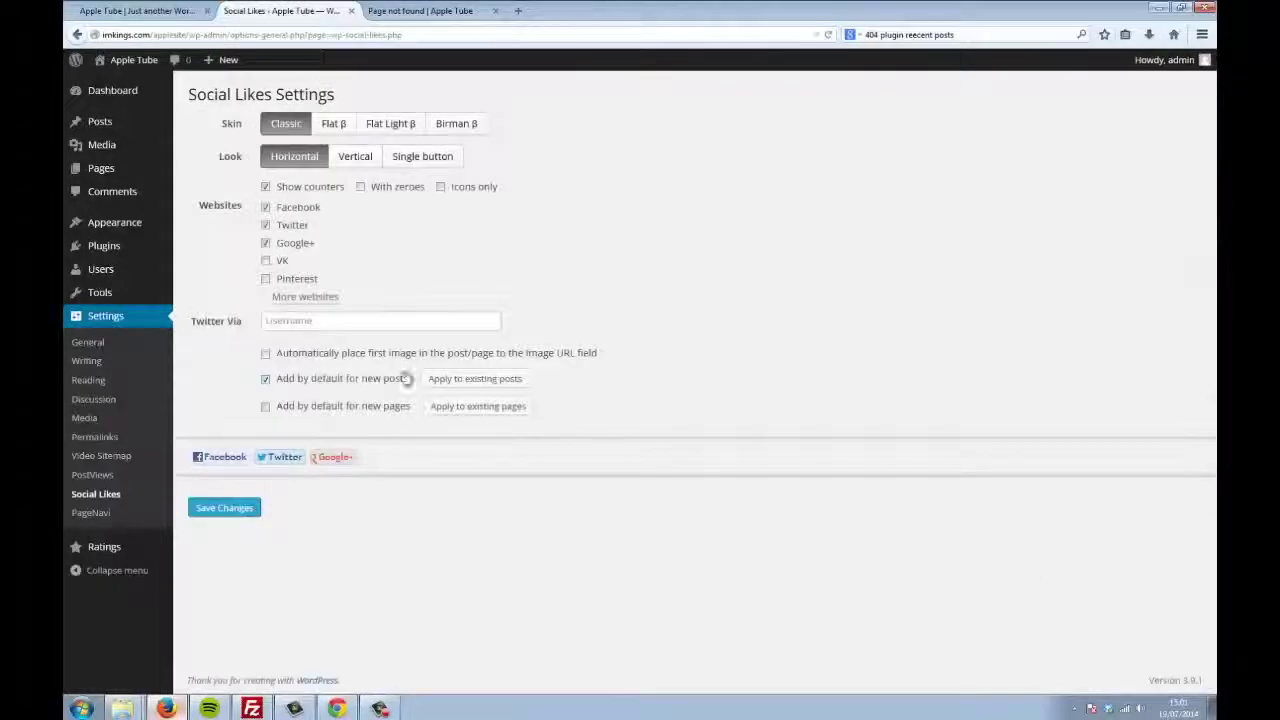